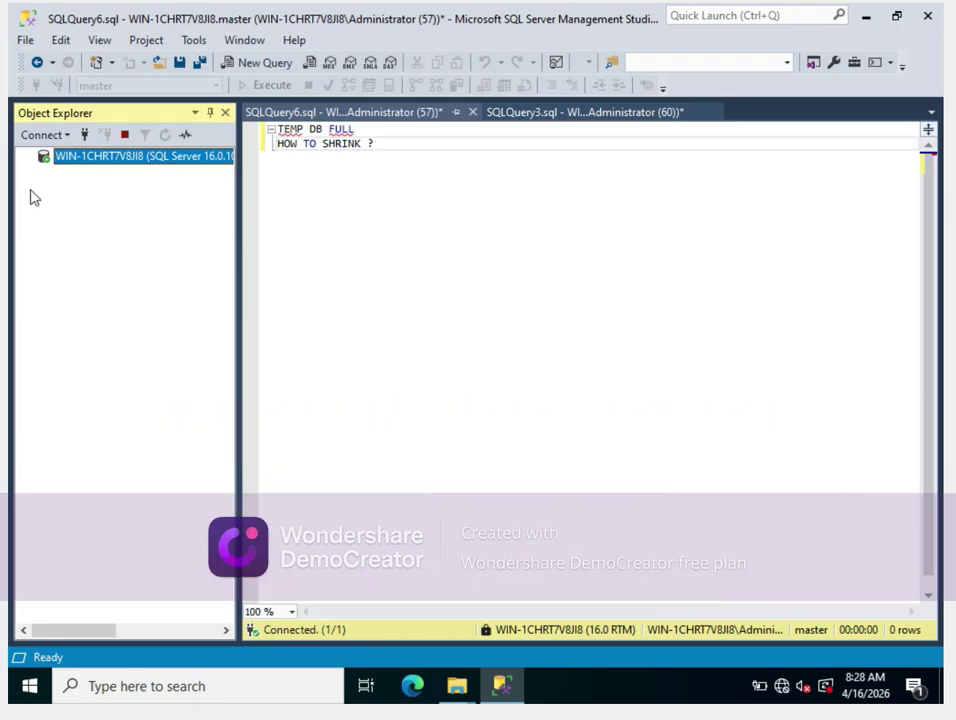
Open the properties of the tempdb system database and view its database files in a maximized window
left_click(27, 157)
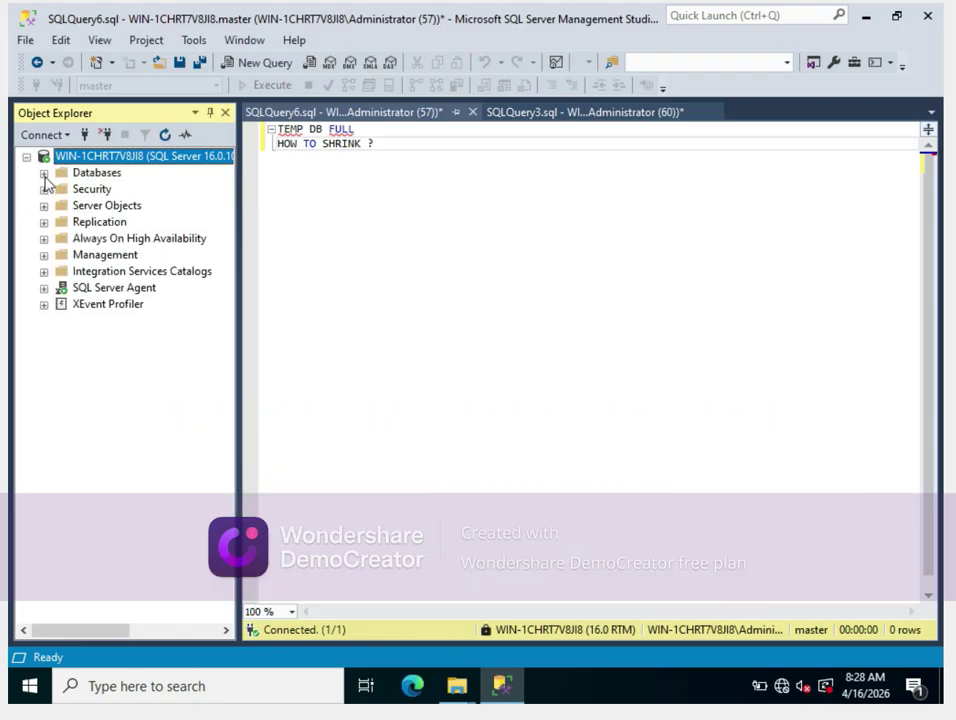
left_click(43, 173)
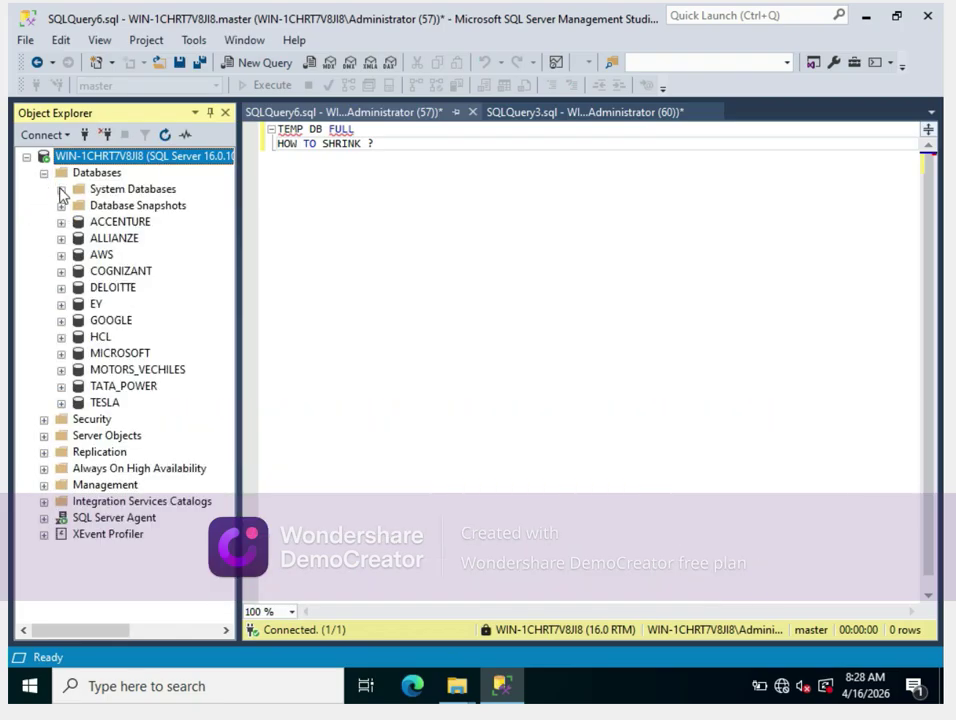
left_click(61, 190)
left_click(128, 256)
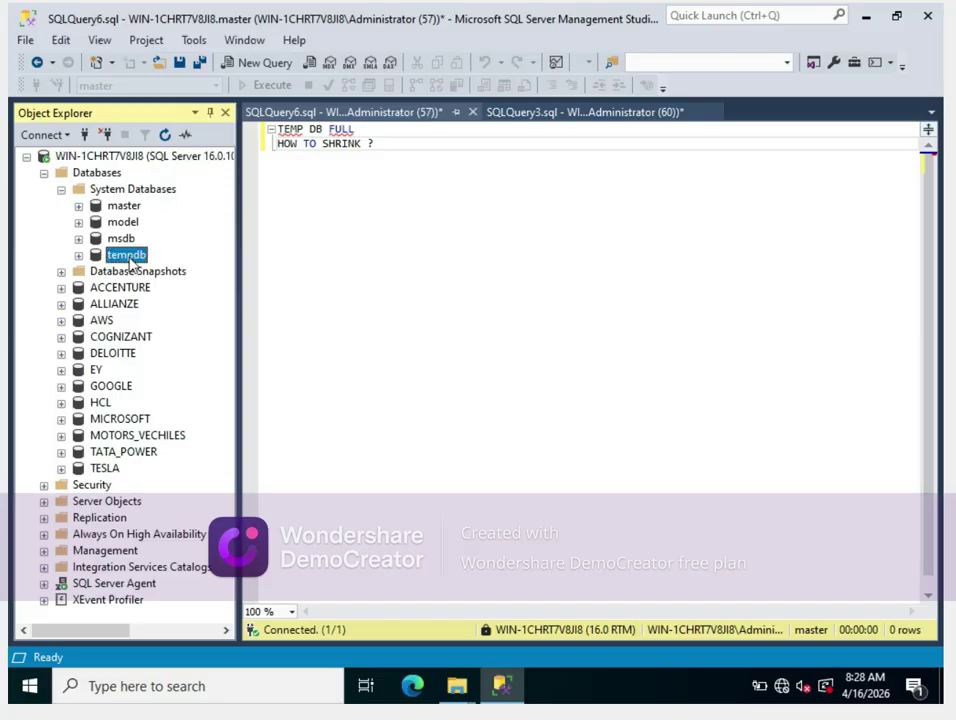
right_click(130, 261)
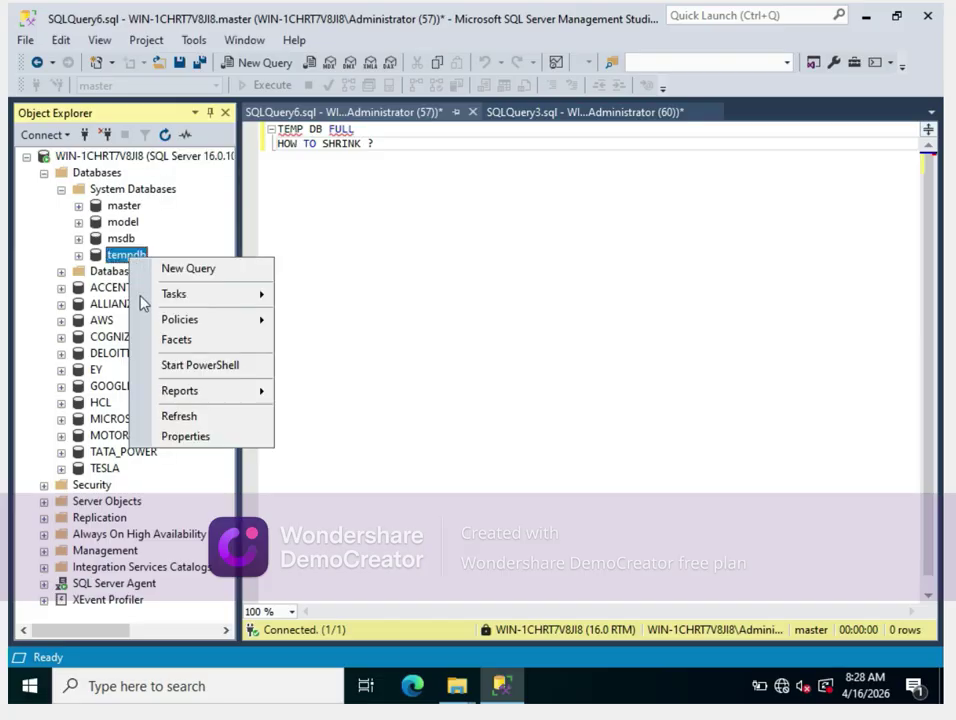
left_click(179, 438)
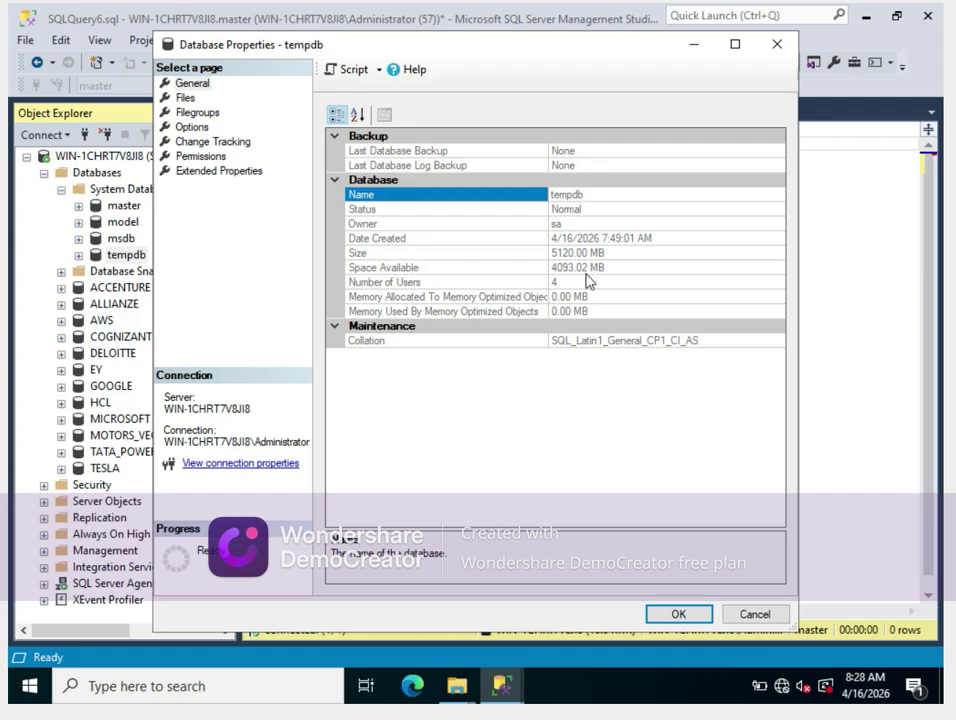
left_click(193, 100)
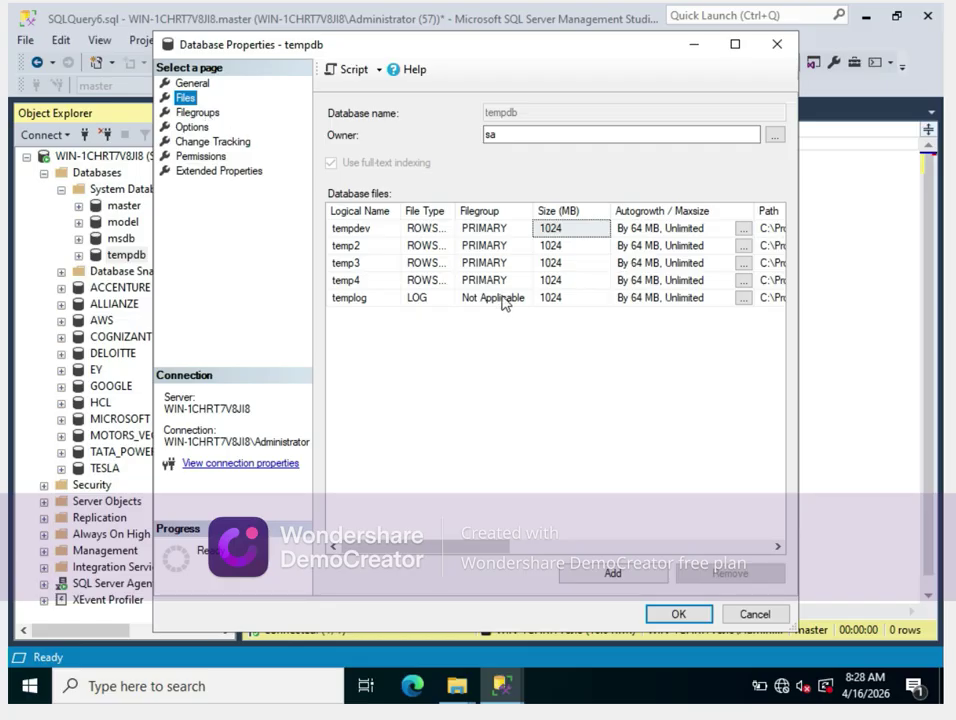
left_click(737, 45)
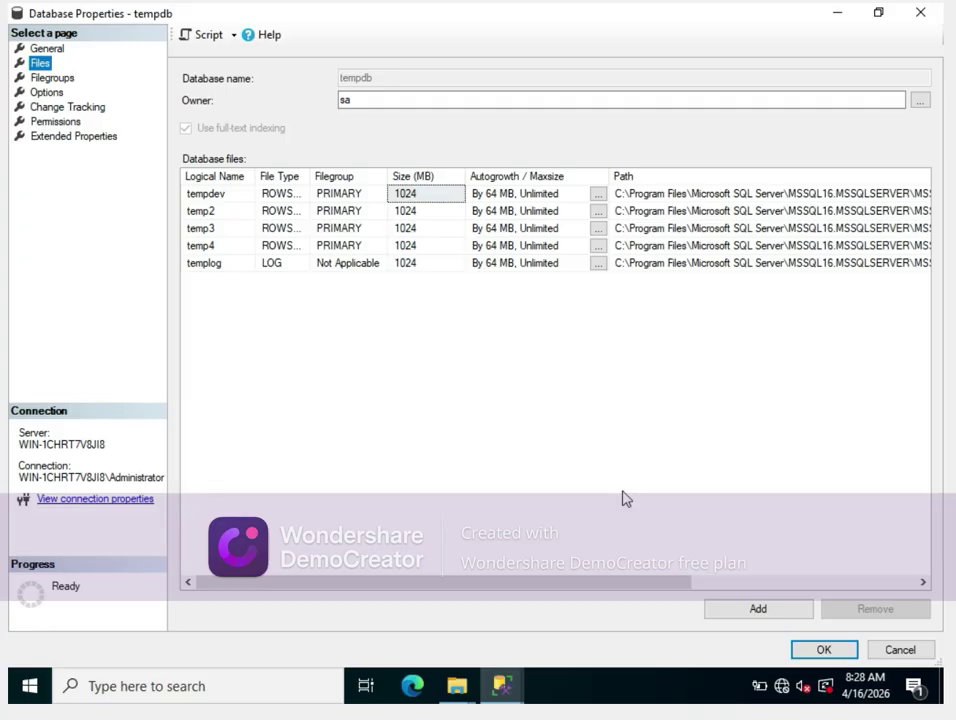
Switch to the Word notes to read the common reasons for tempdb filling up, then return and cancel the tempdb properties
mouse_move(567, 718)
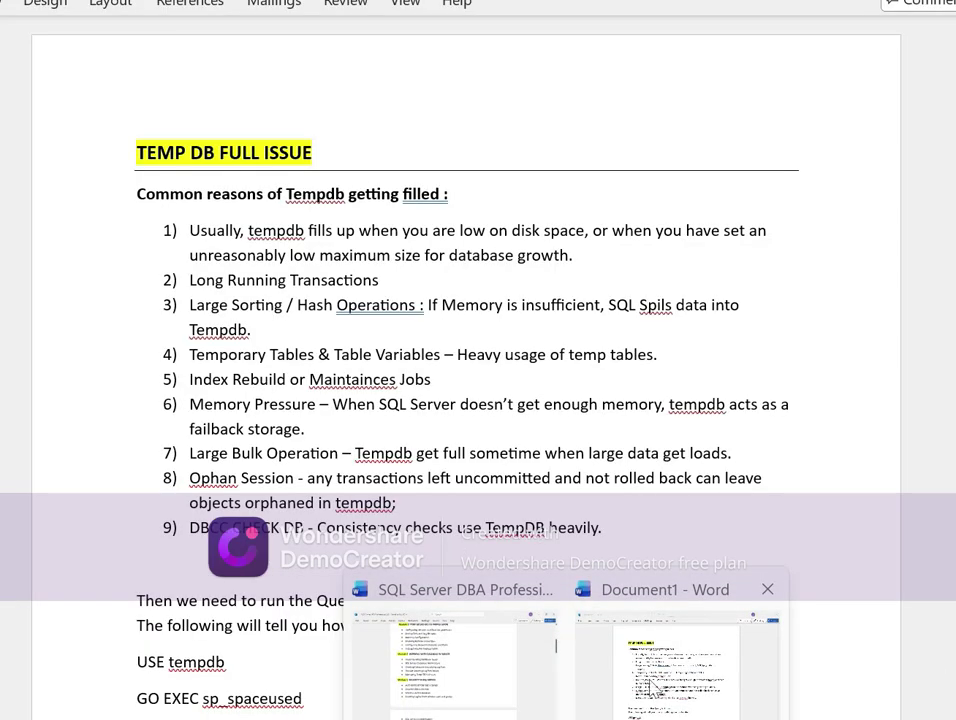
left_click(672, 672)
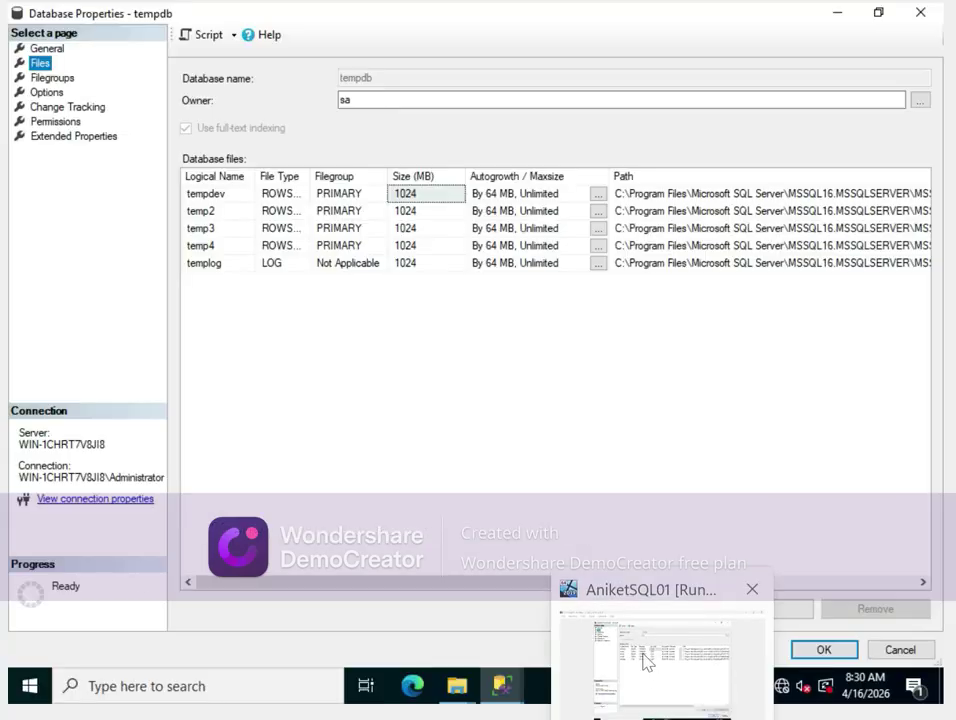
left_click(645, 662)
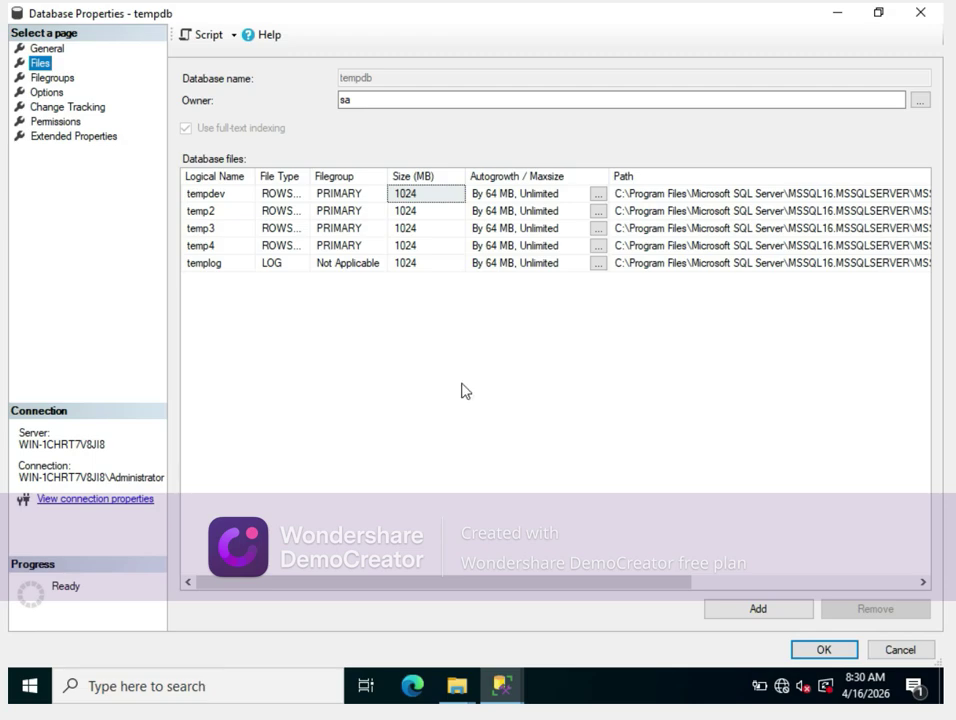
left_click(890, 651)
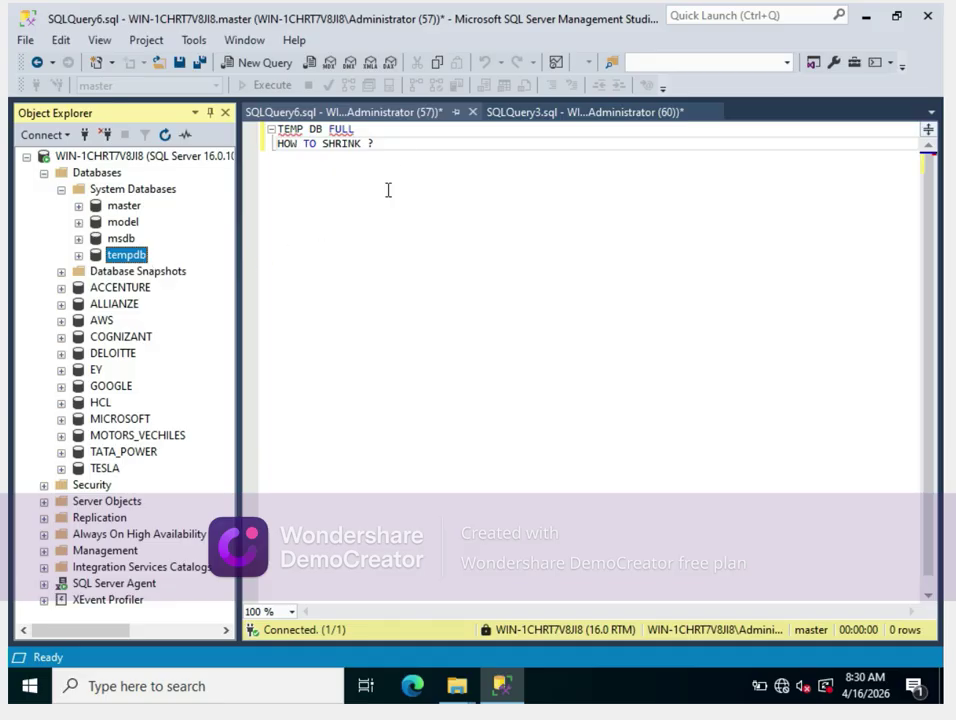
Add DBCC OPENTRAN below the query notes and execute only that statement
left_click(404, 145)
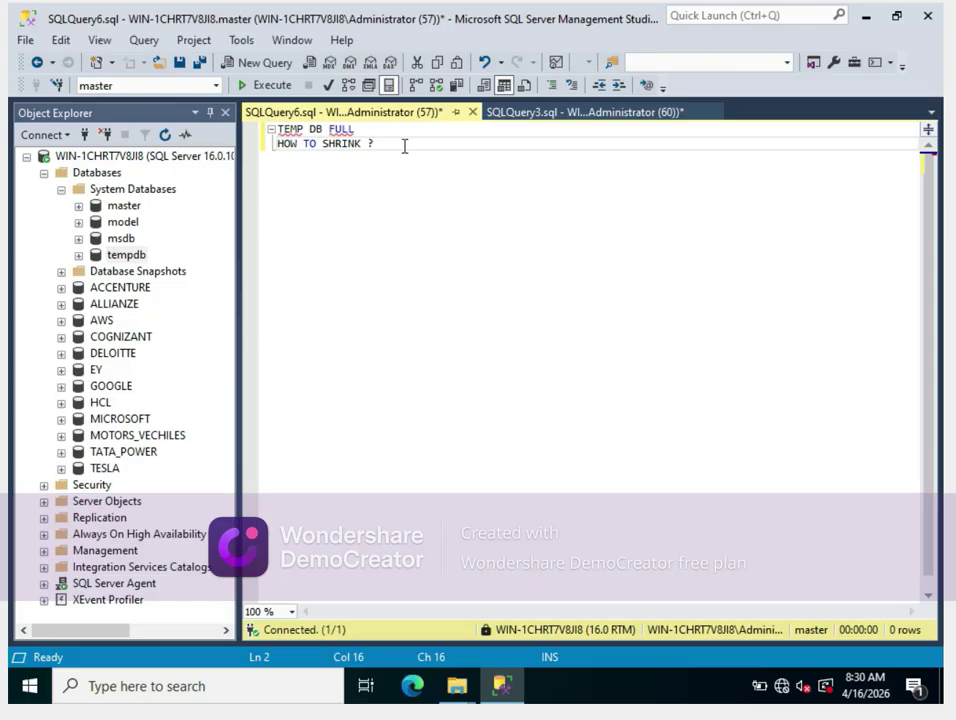
key("Return")
key("Return")
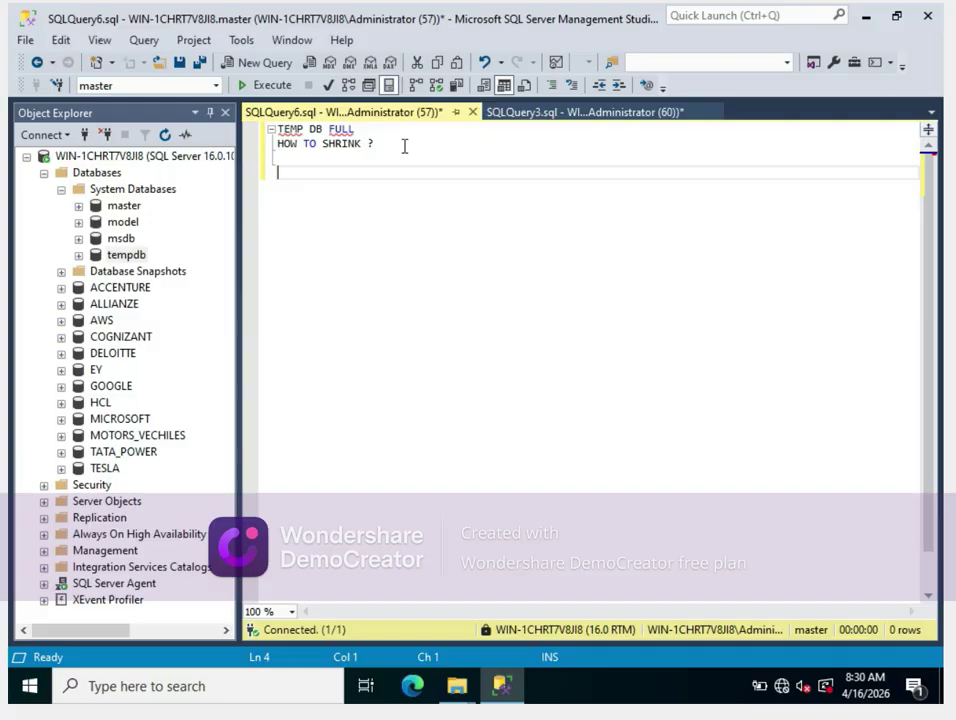
type("DBCC OPENTRAN")
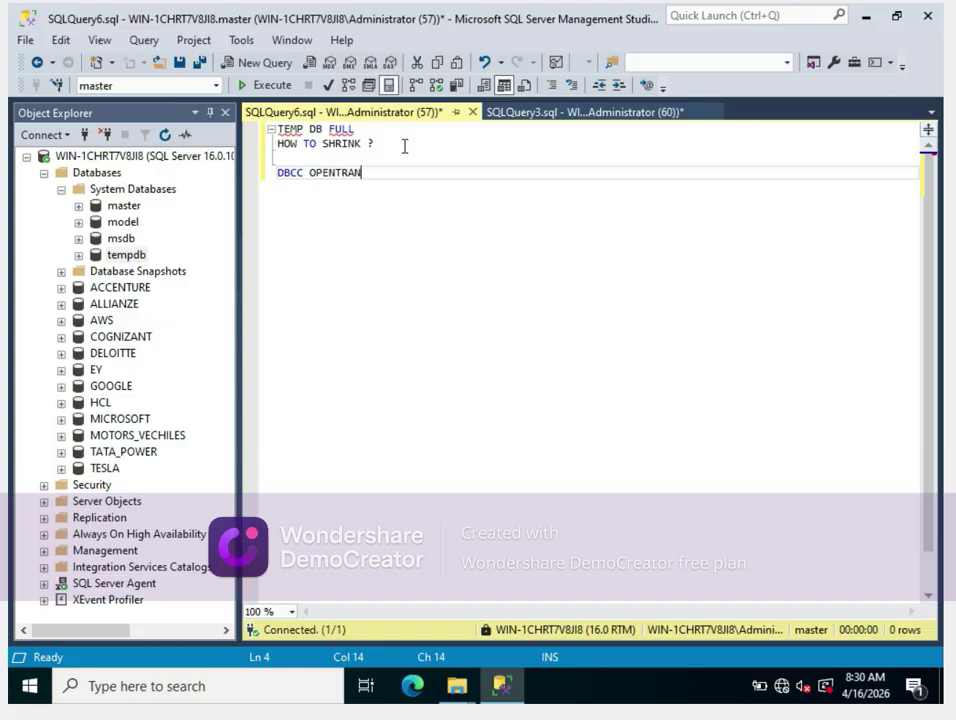
key("shift+Home")
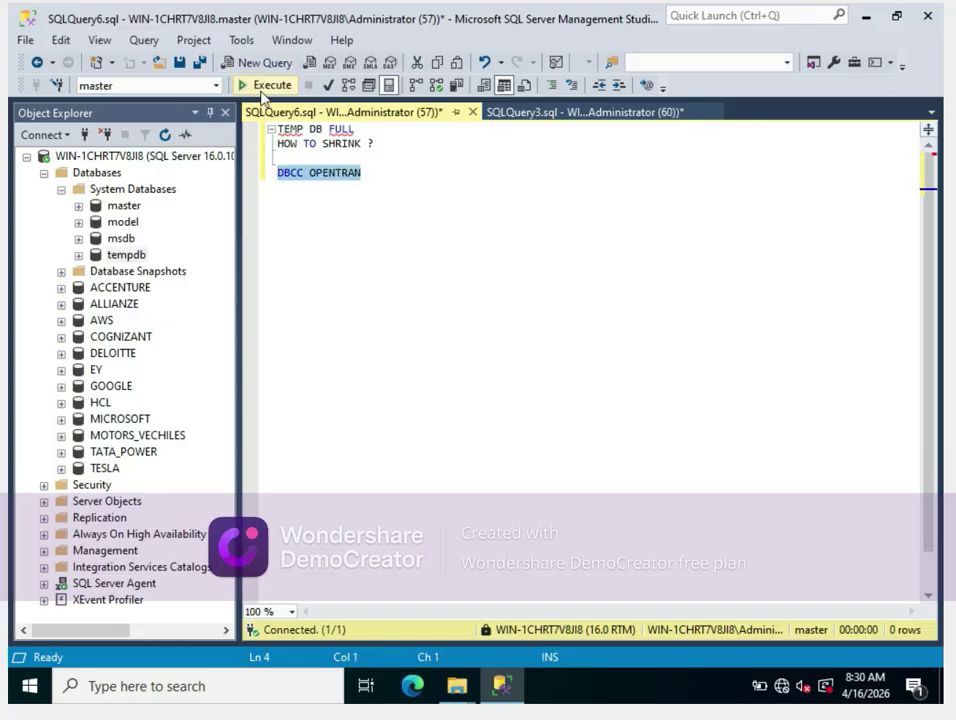
left_click(264, 86)
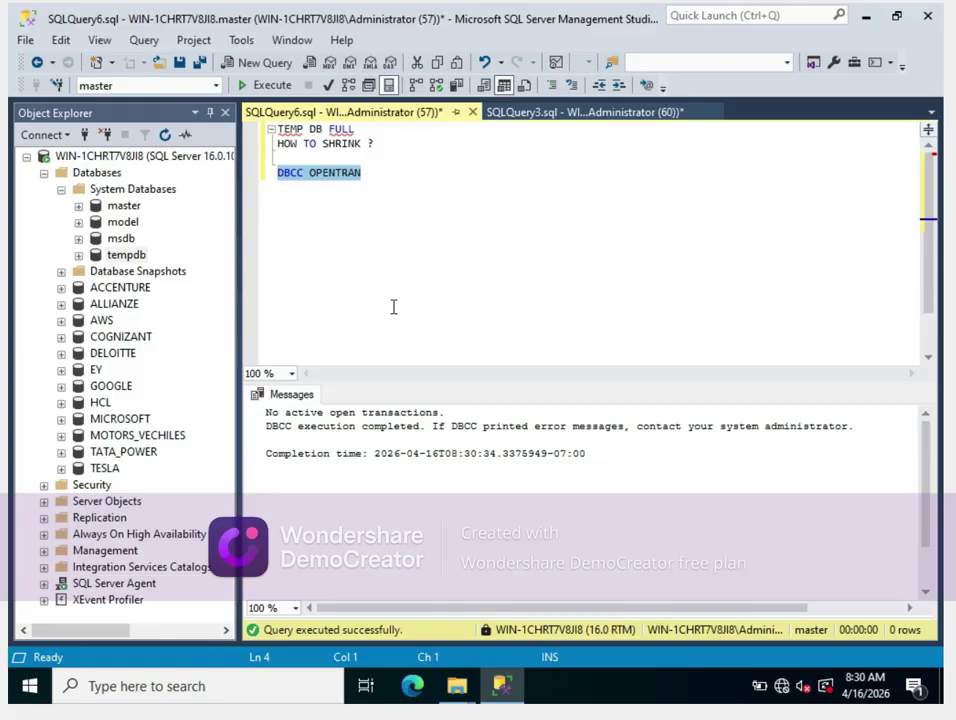
Add sp_who2 active below DBCC OPENTRAN, execute only that line and examine the last sessions in the results
left_click(373, 180)
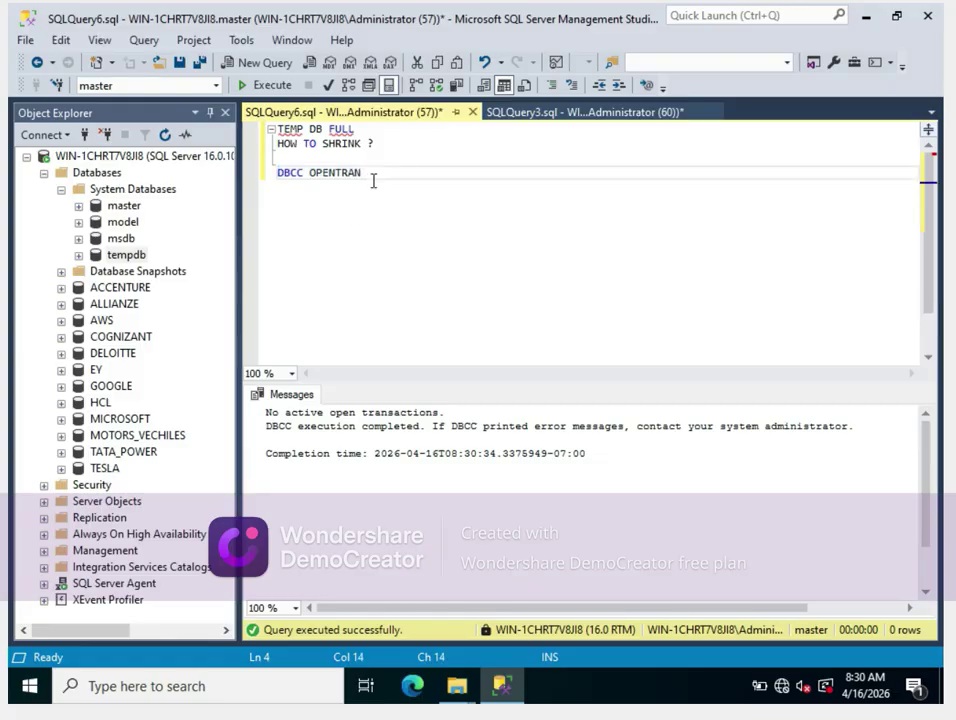
key("Return")
key("Return")
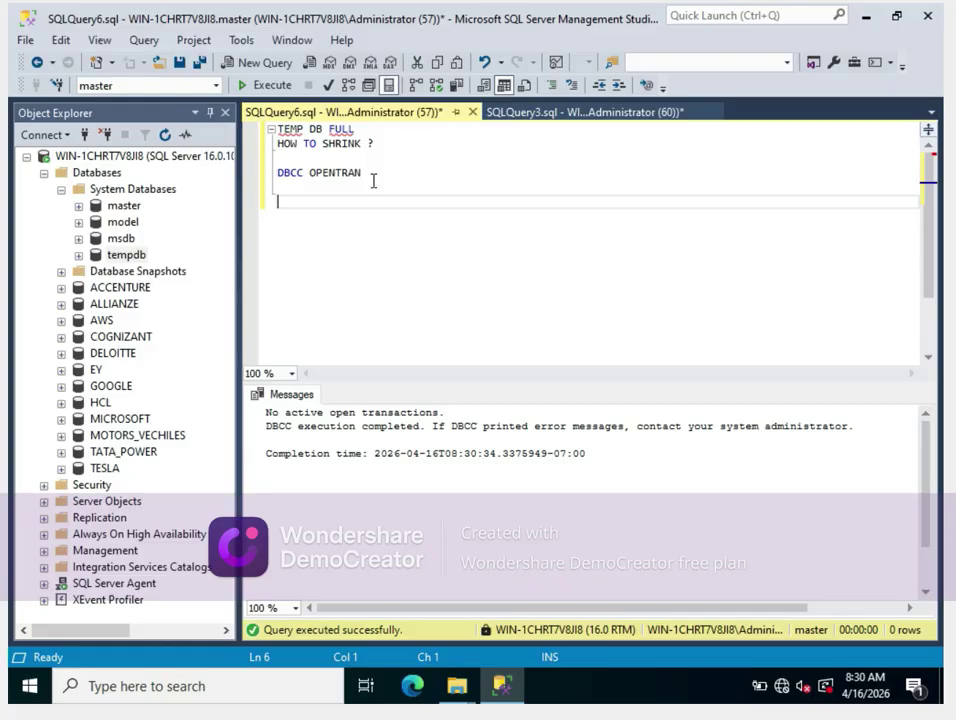
type("sp_who2 active")
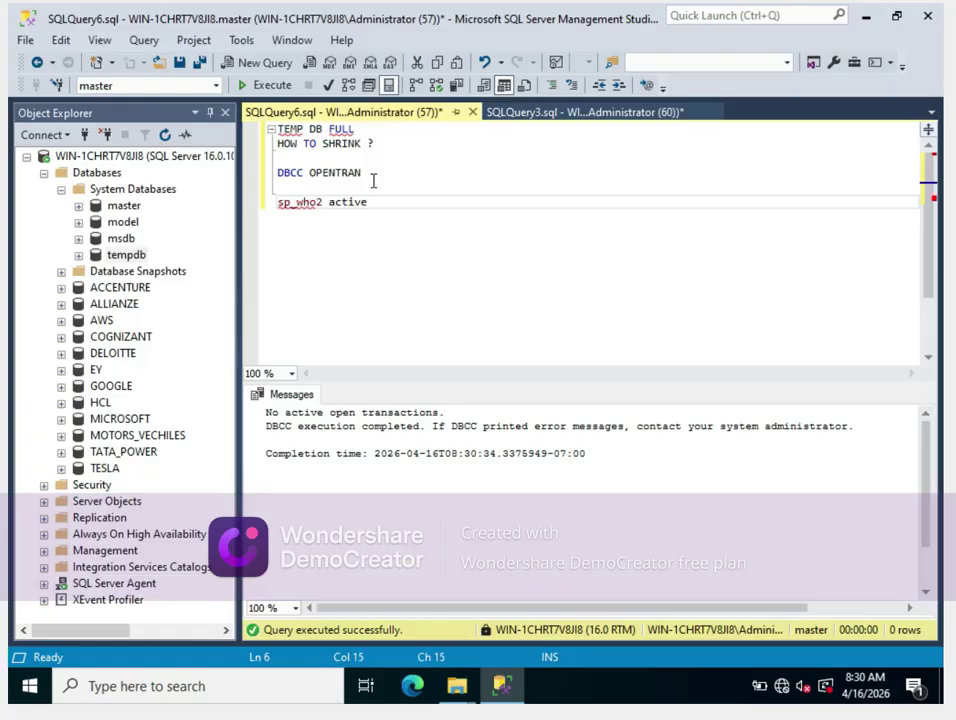
key("shift+Home")
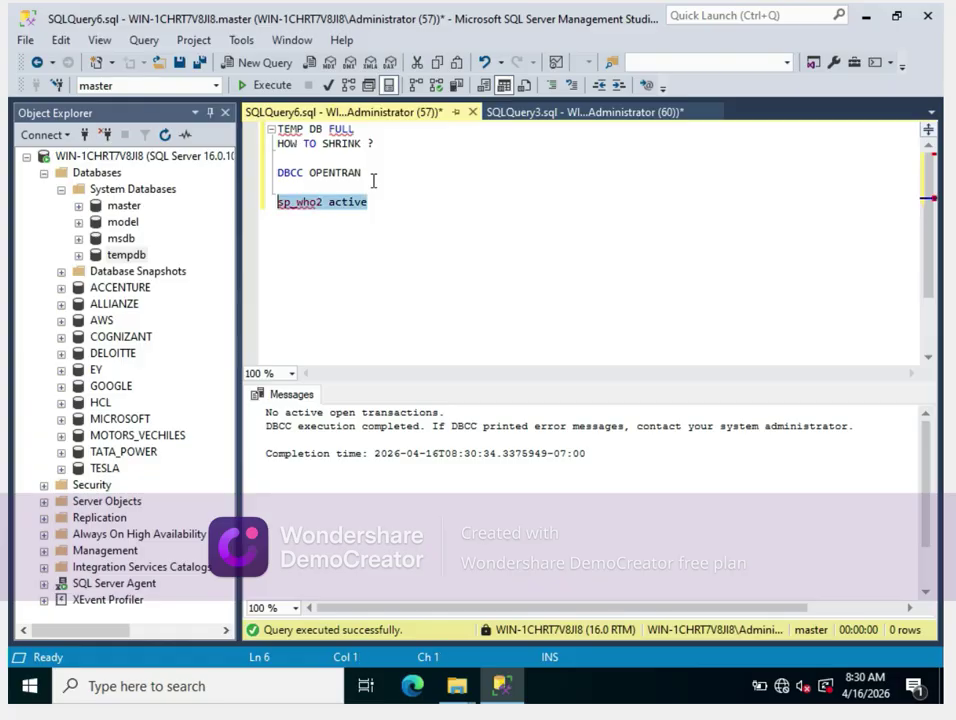
left_click(273, 87)
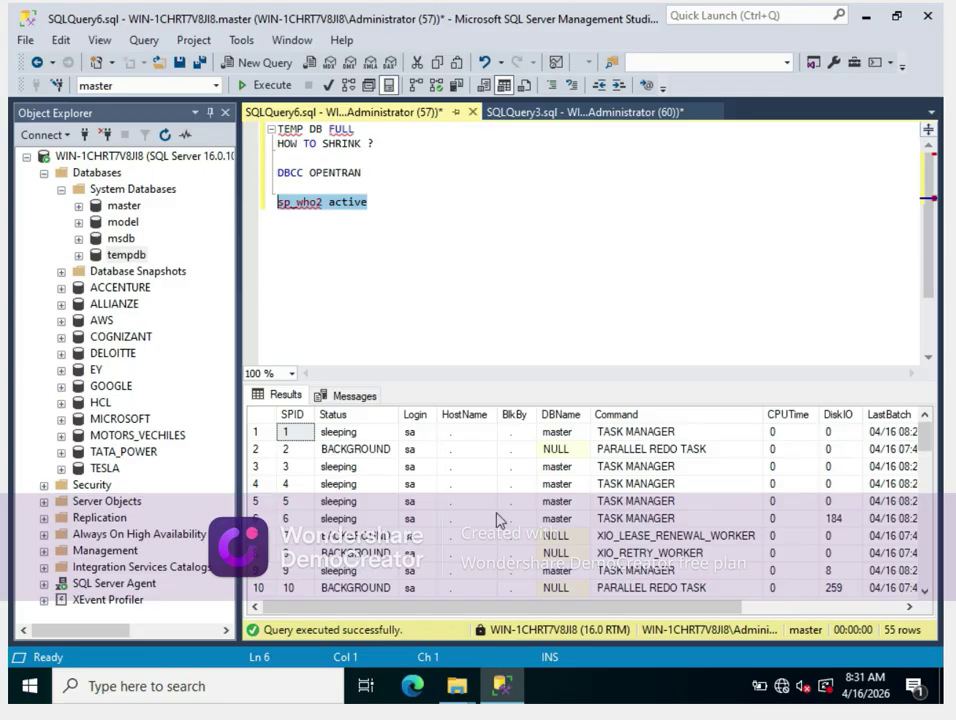
scroll(498, 519, "down", 10)
right_click(497, 516)
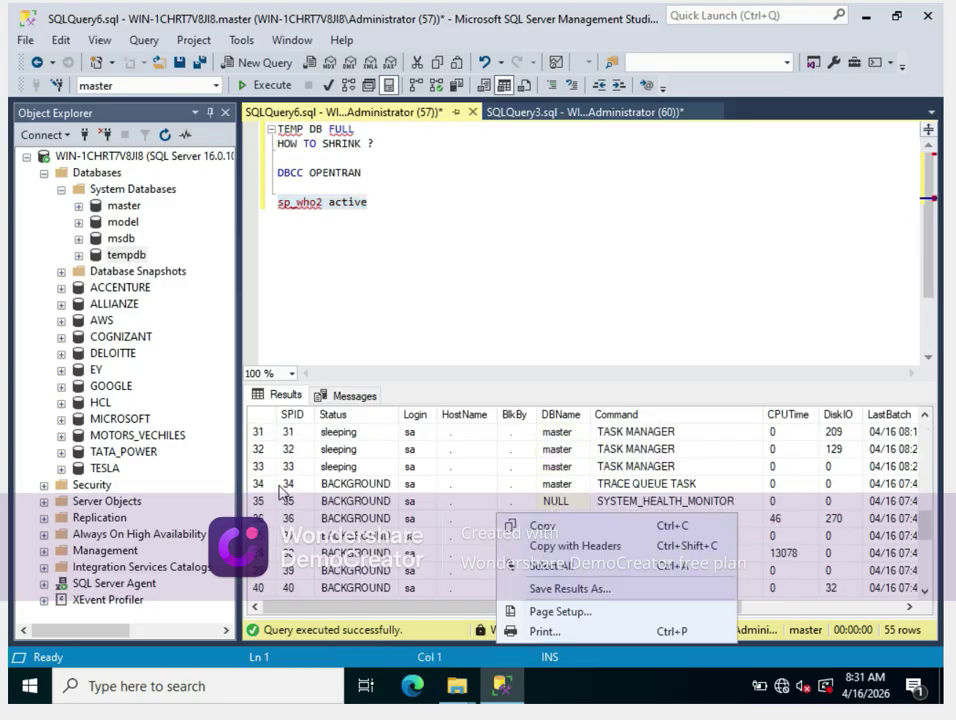
scroll(363, 545, "down", 5)
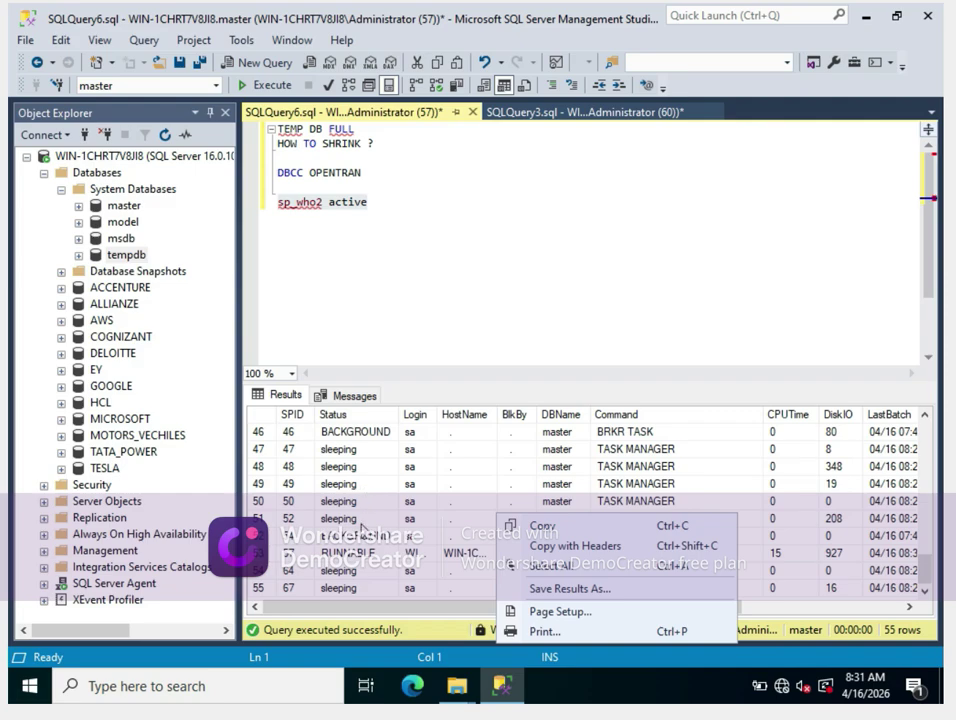
left_click(467, 489)
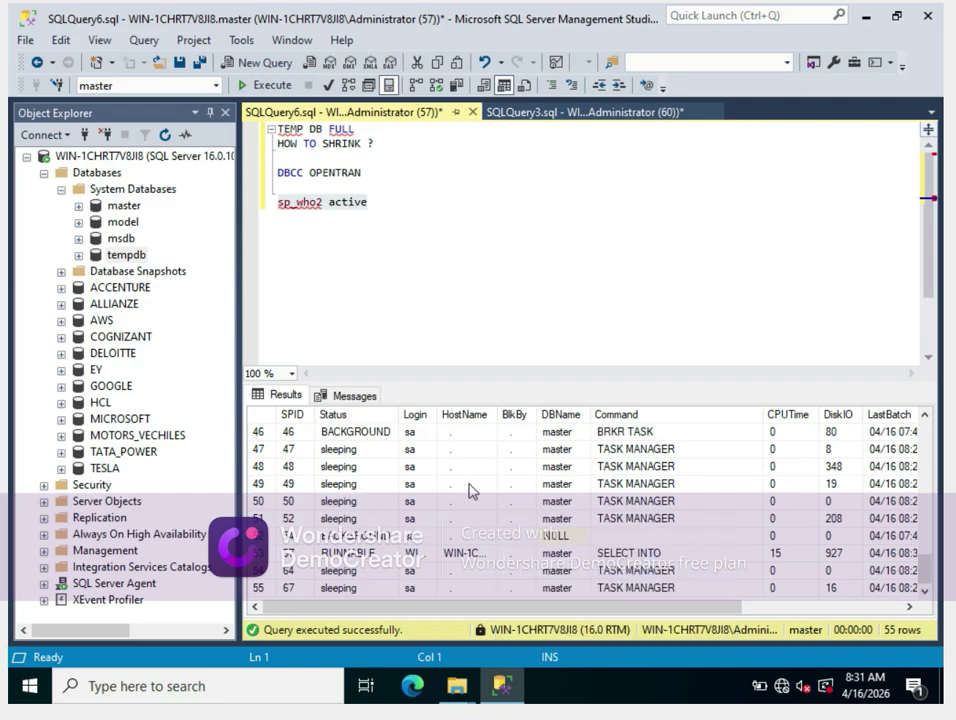
left_click(469, 486)
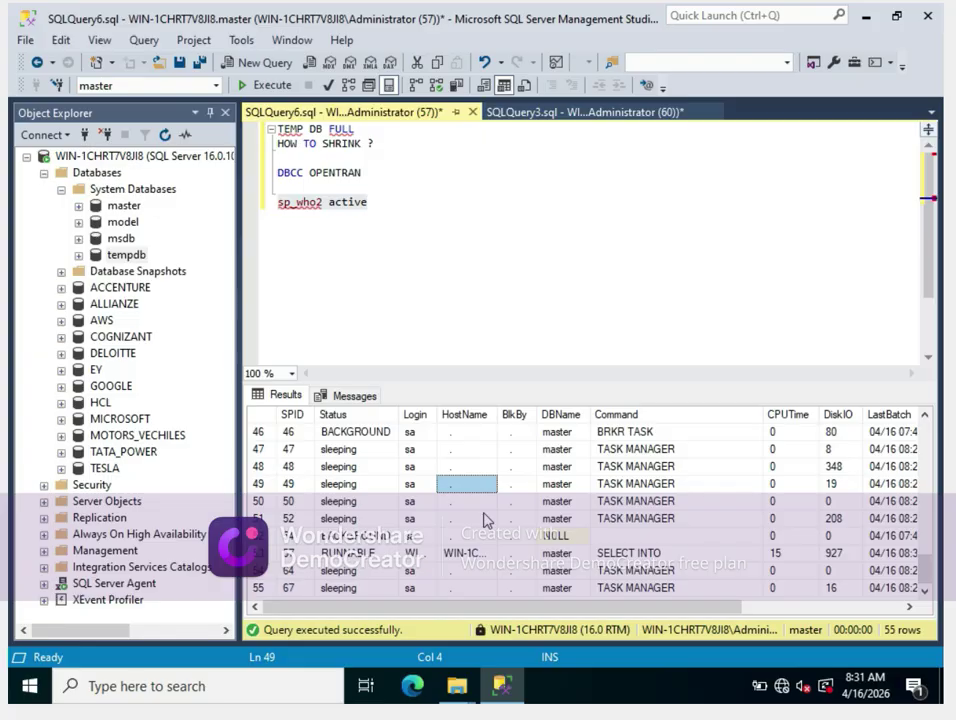
Add the statement kill 50 below sp_who2 active without executing it
left_click(398, 205)
key("Return")
key("Return")
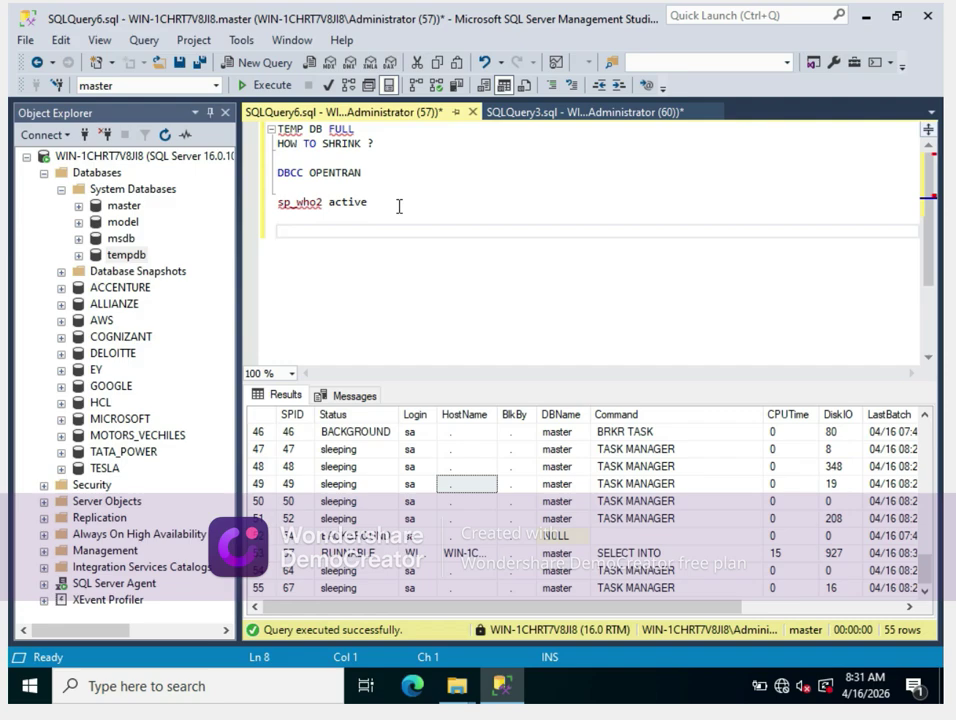
type("kill 50")
Open the file shrink task for the tempdb system database
left_click(130, 256)
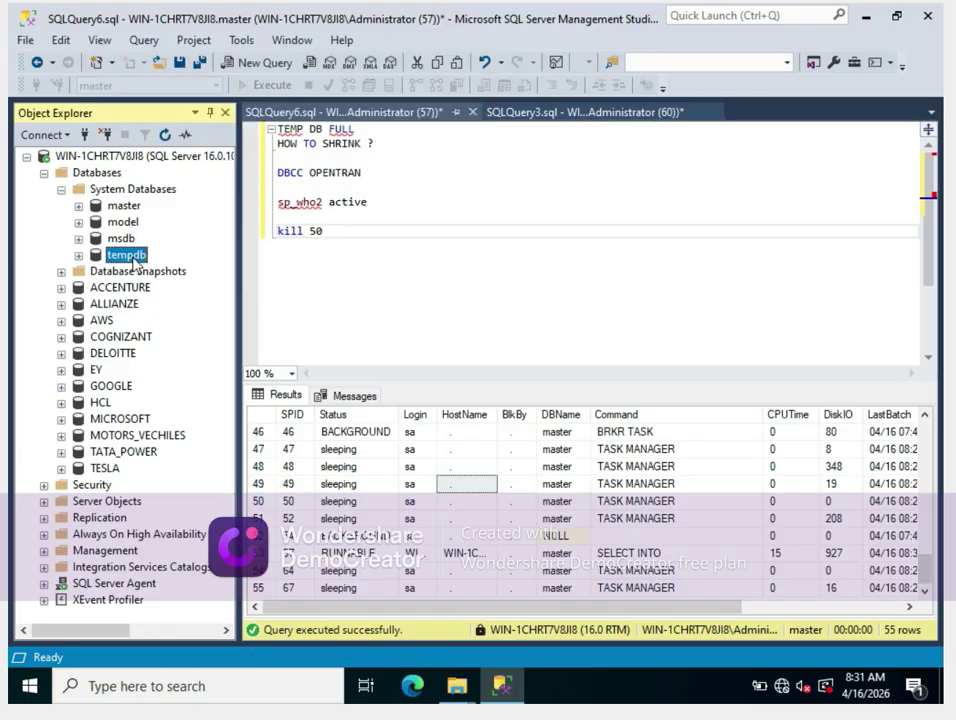
right_click(124, 262)
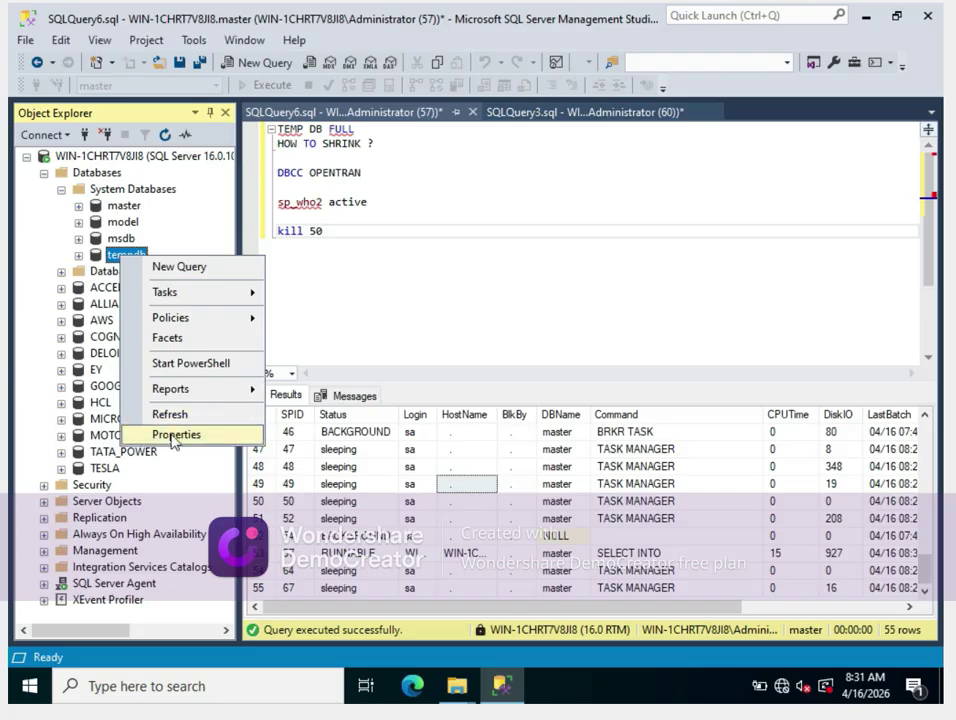
mouse_move(220, 294)
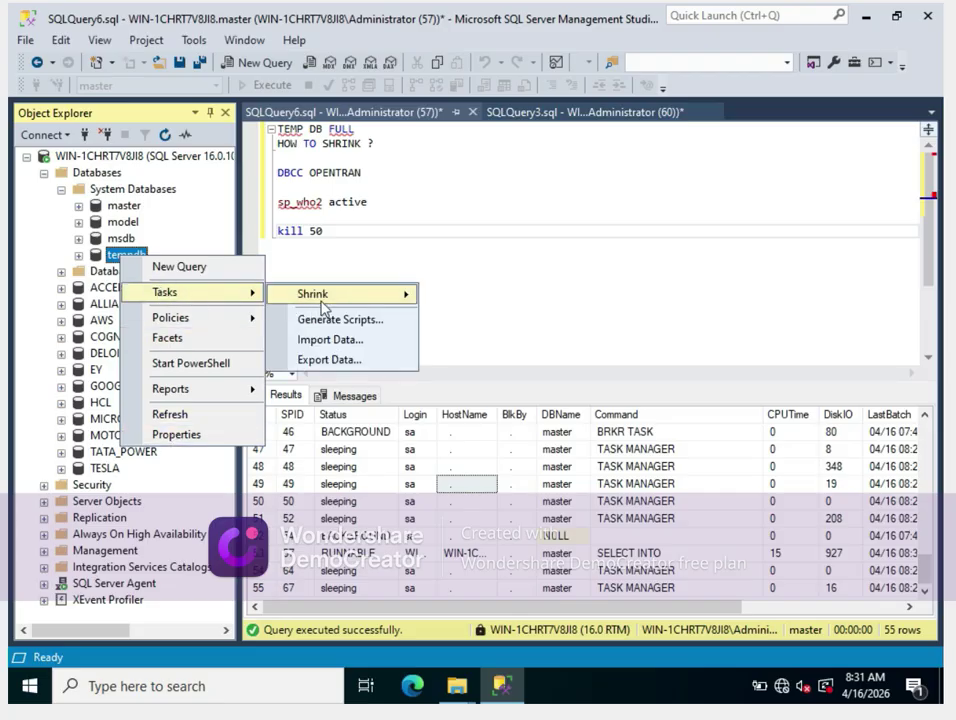
mouse_move(318, 296)
left_click(461, 315)
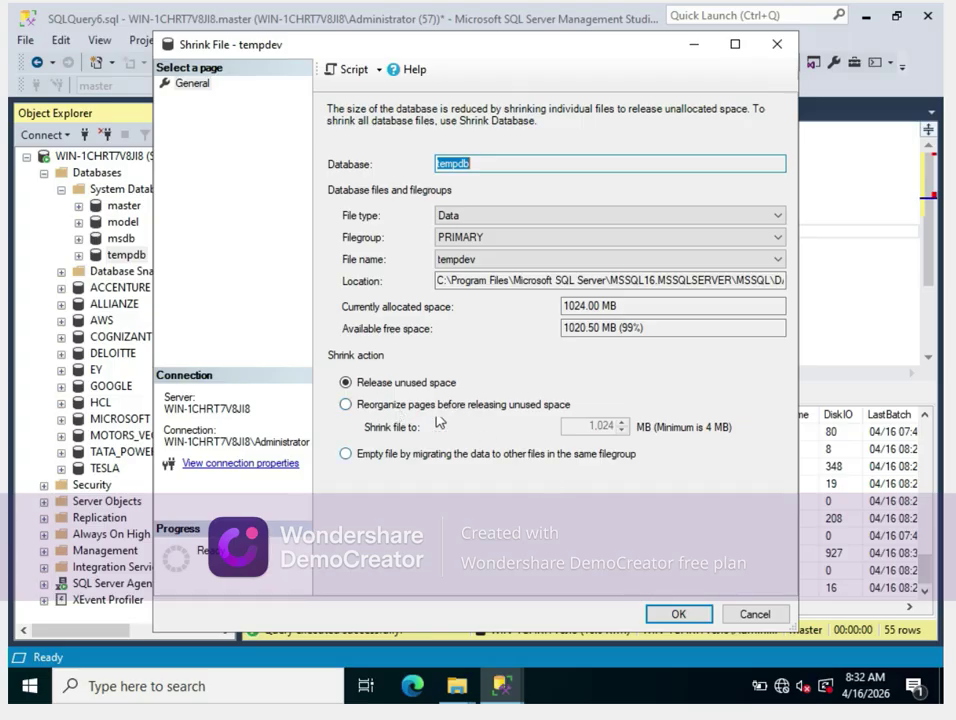
Set tempdev to reorganize pages before releasing unused space and shrink to 64 MB, then script the action to a new query and minimize the dialog
left_click(345, 406)
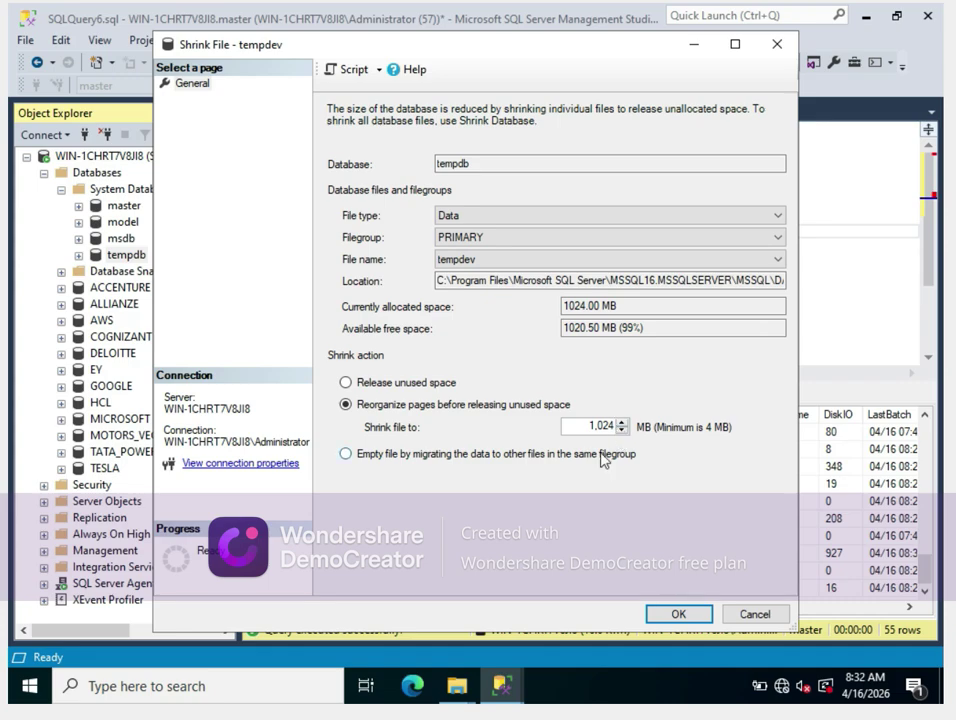
key("BackSpace")
key("BackSpace")
left_click(603, 456)
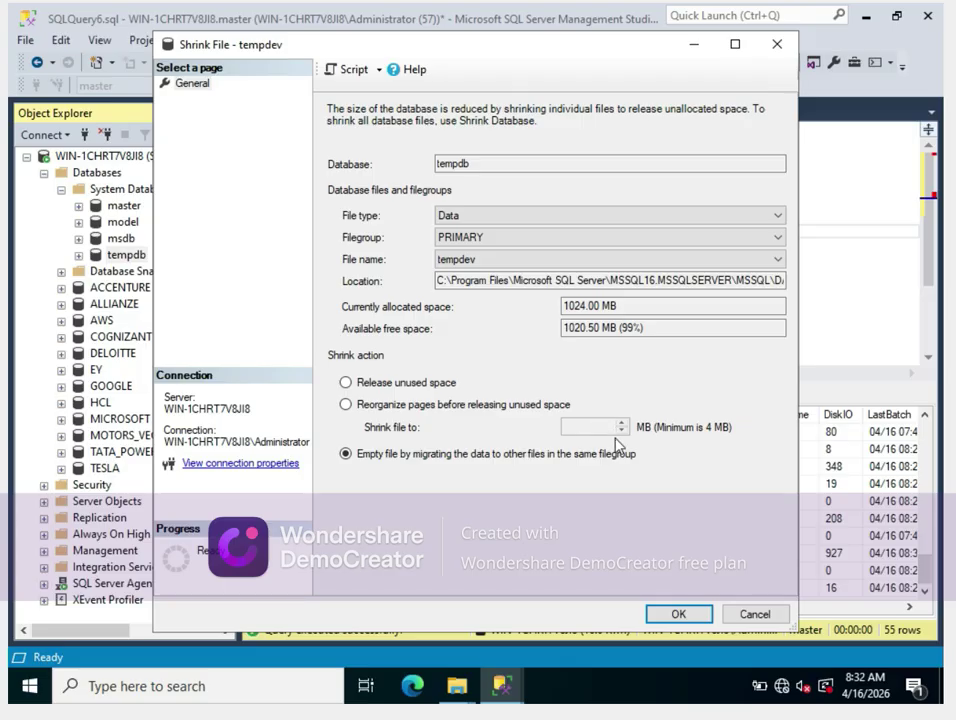
left_click(345, 404)
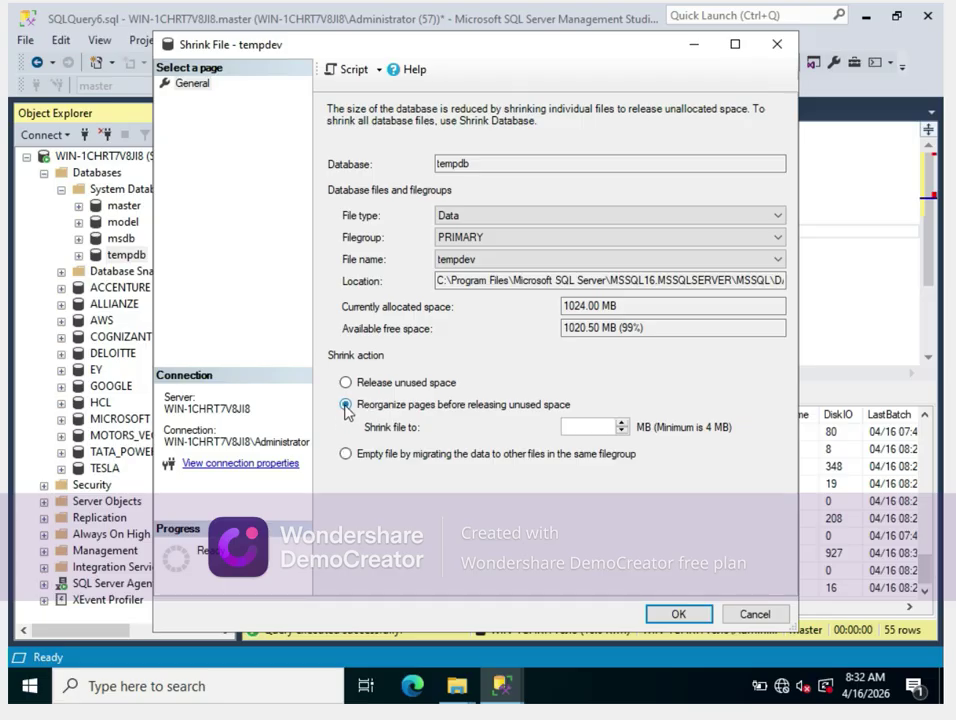
left_click(602, 429)
type("64")
left_click(350, 69)
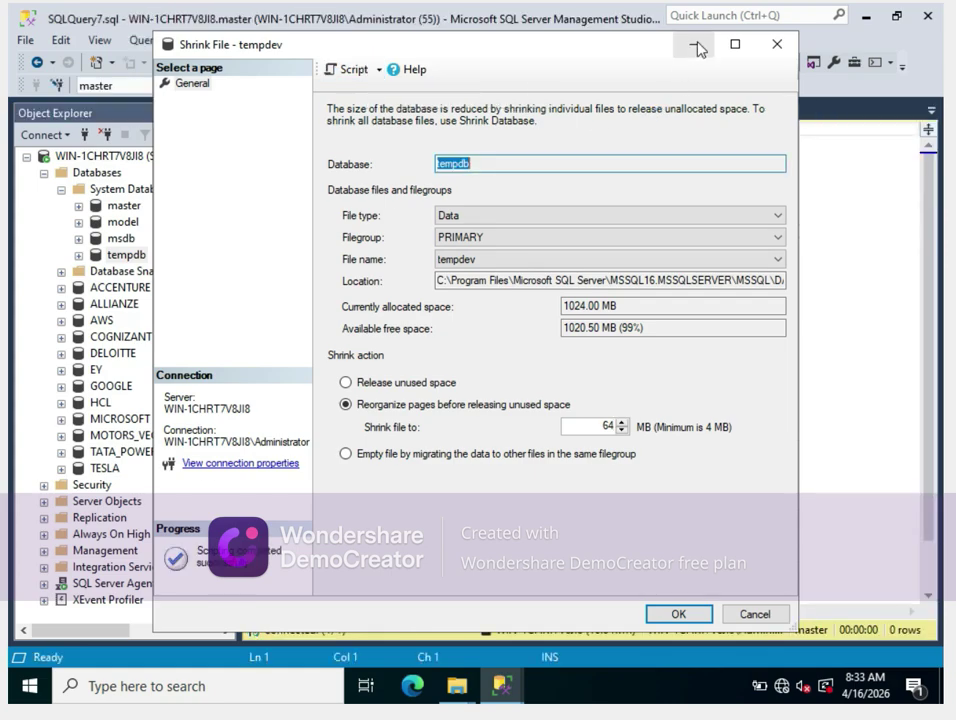
left_click(696, 44)
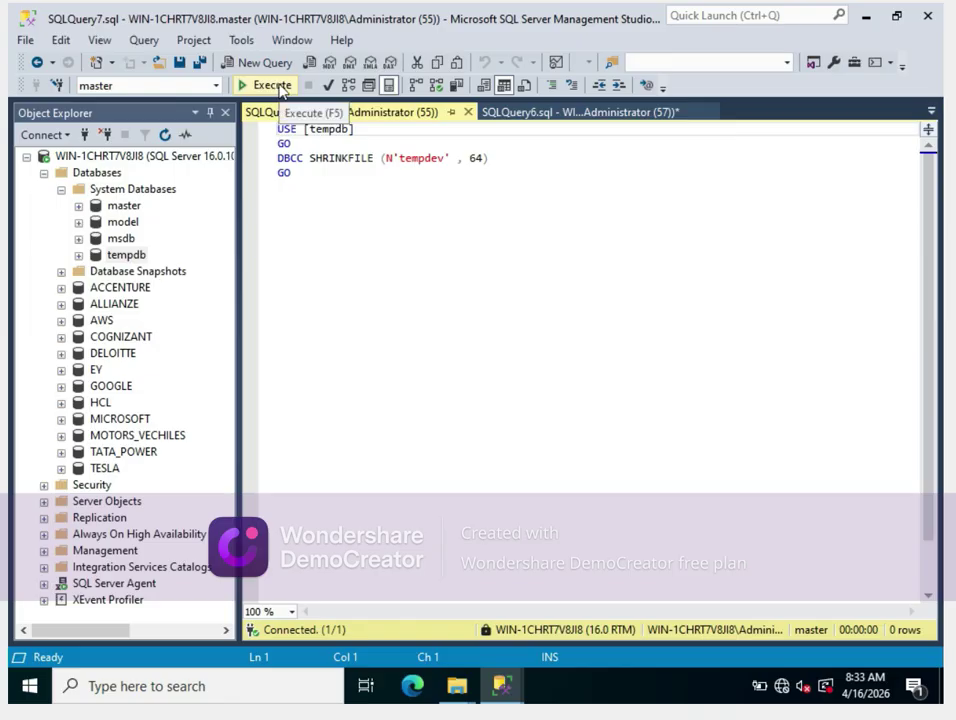
Run the scripted tempdev shrink to 64 MB, and display the database files in the tempdb properties
left_click(280, 88)
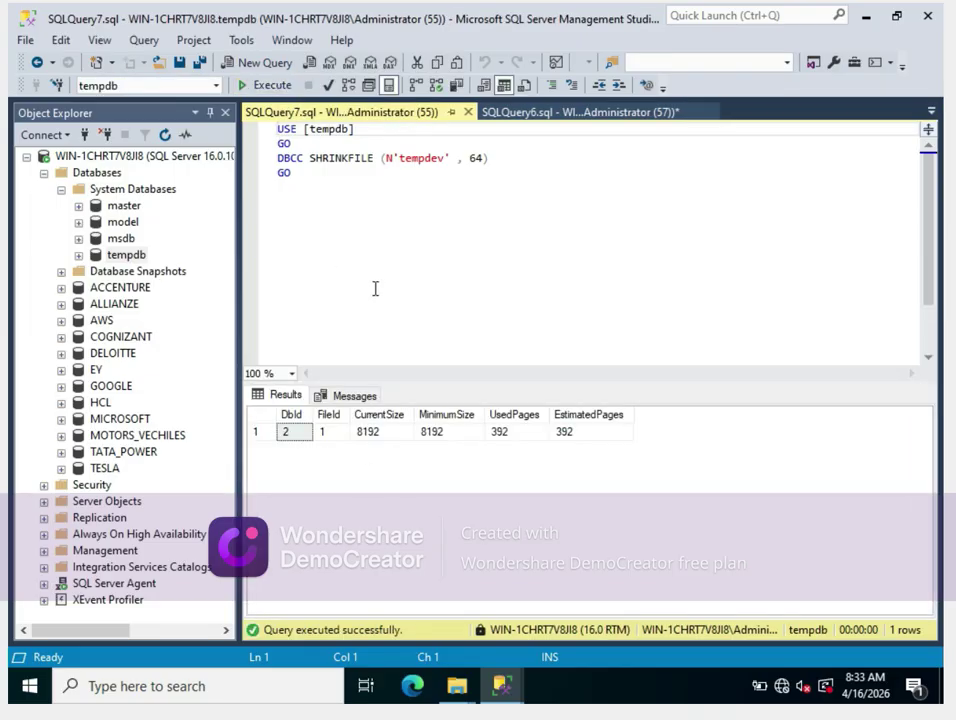
left_click(127, 256)
right_click(128, 258)
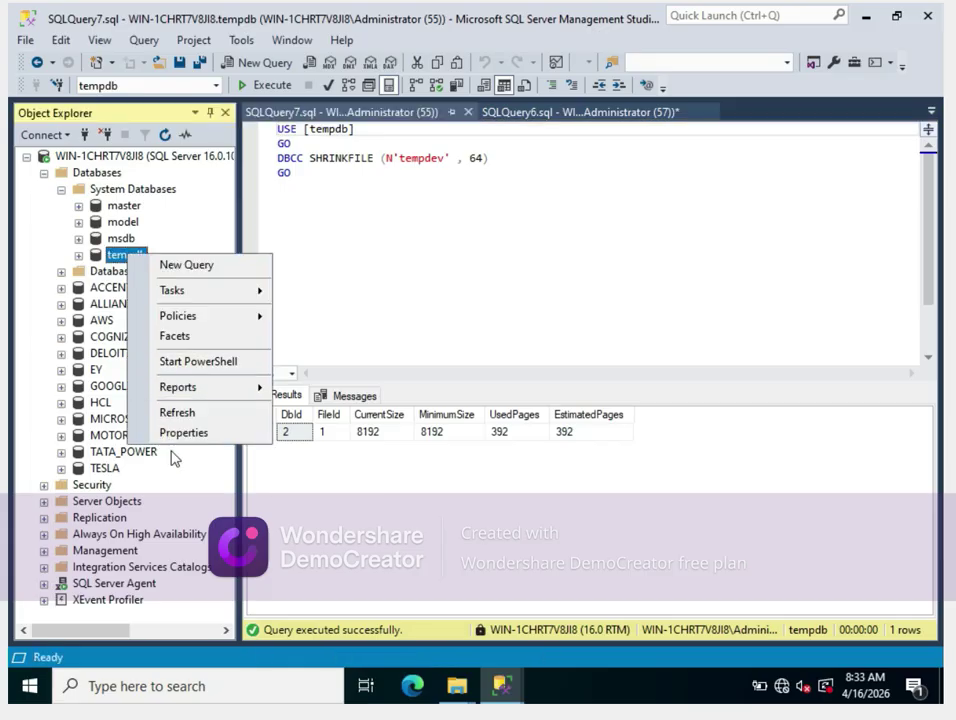
left_click(168, 434)
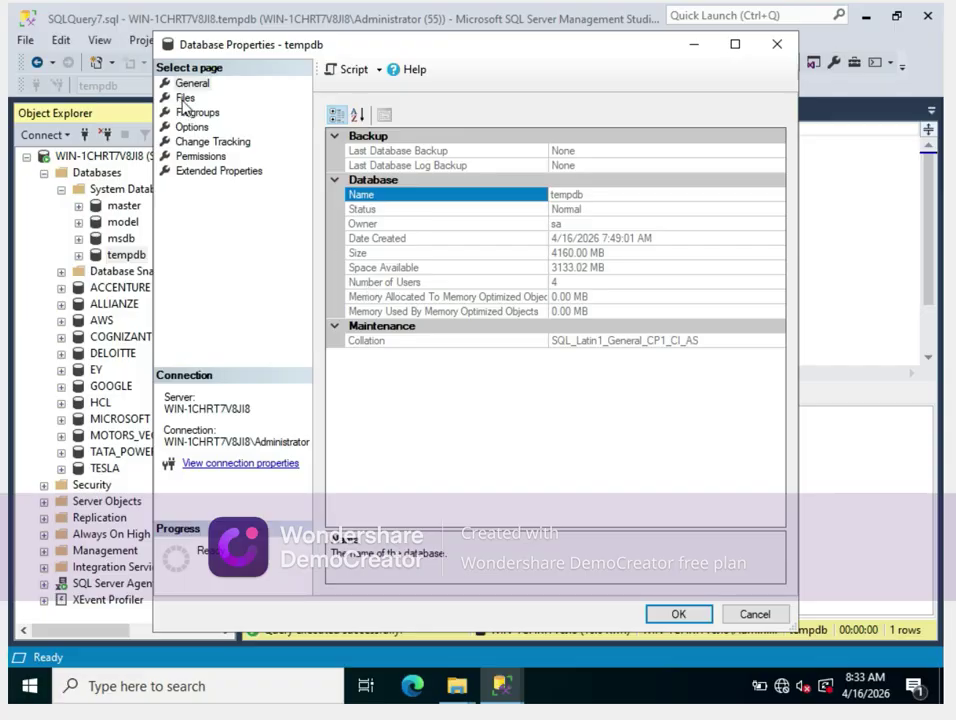
left_click(185, 98)
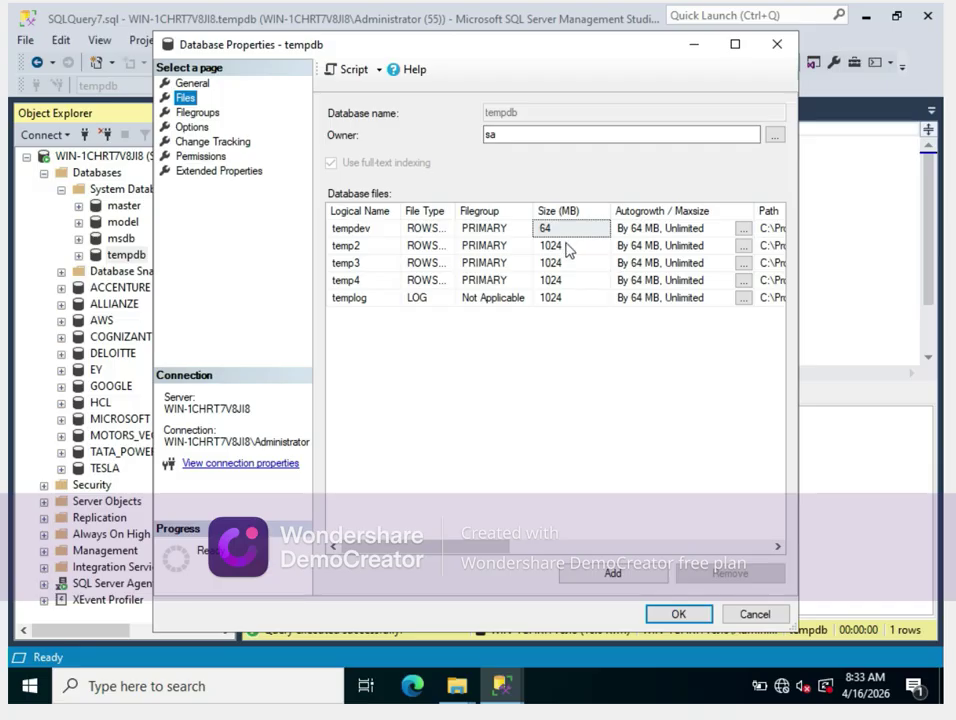
Set the sizes of the temp2 and temp3 data files to 64 MB in the tempdb properties
left_click(568, 247)
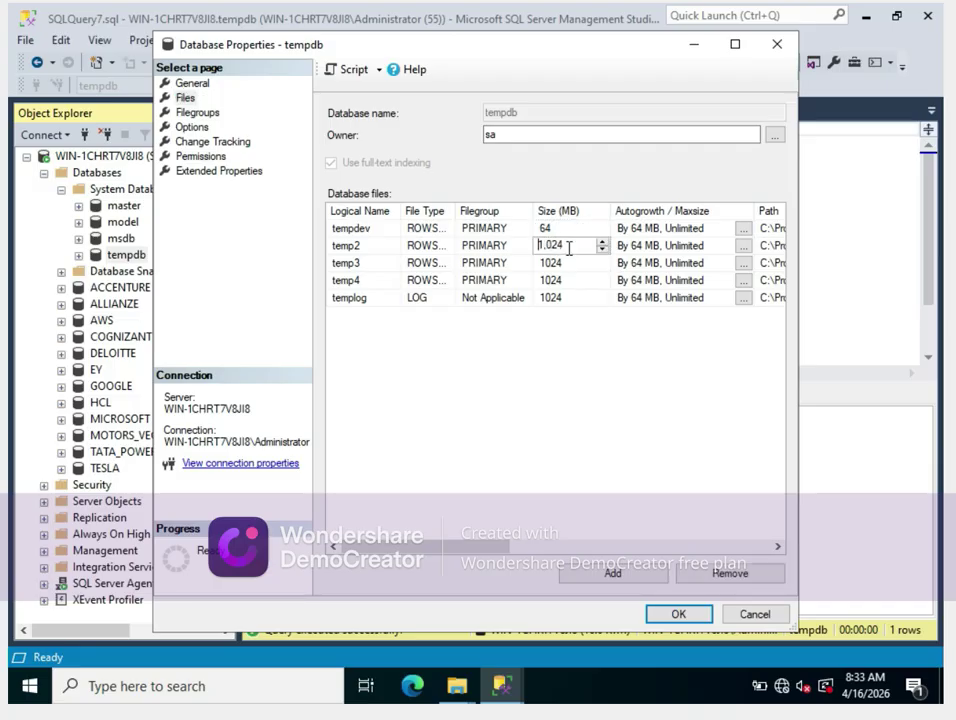
key("BackSpace")
key("BackSpace")
type("64")
left_click(567, 264)
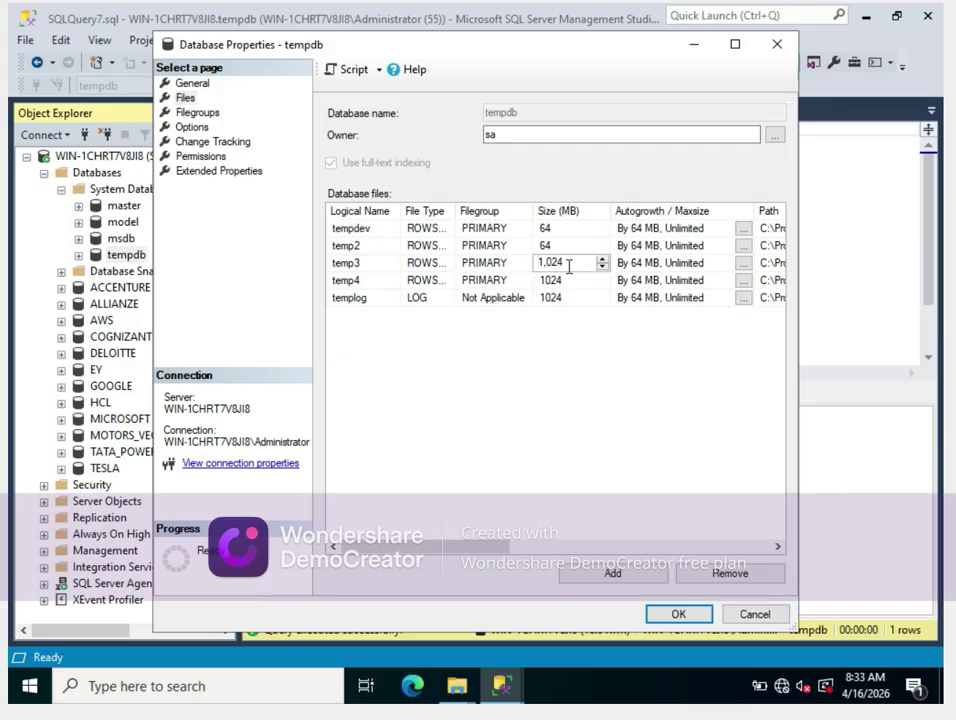
key("BackSpace")
key("BackSpace")
key("BackSpace")
type("64")
Script the temp2 and temp3 size changes to a new query, cancel the properties dialog, and run the script before closing its query
left_click(358, 71)
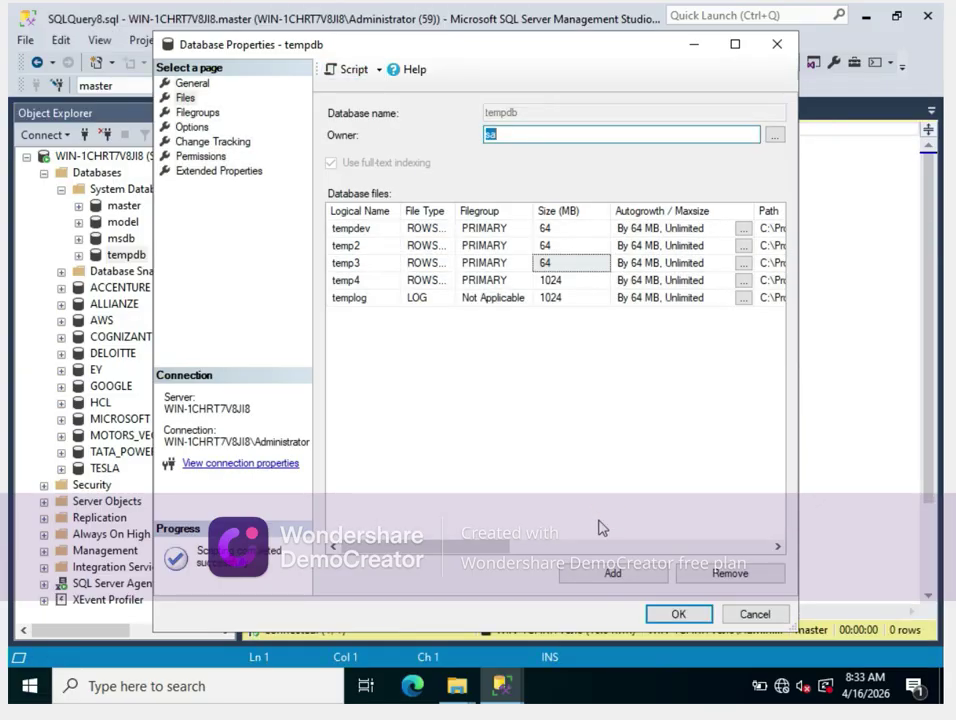
left_click(754, 614)
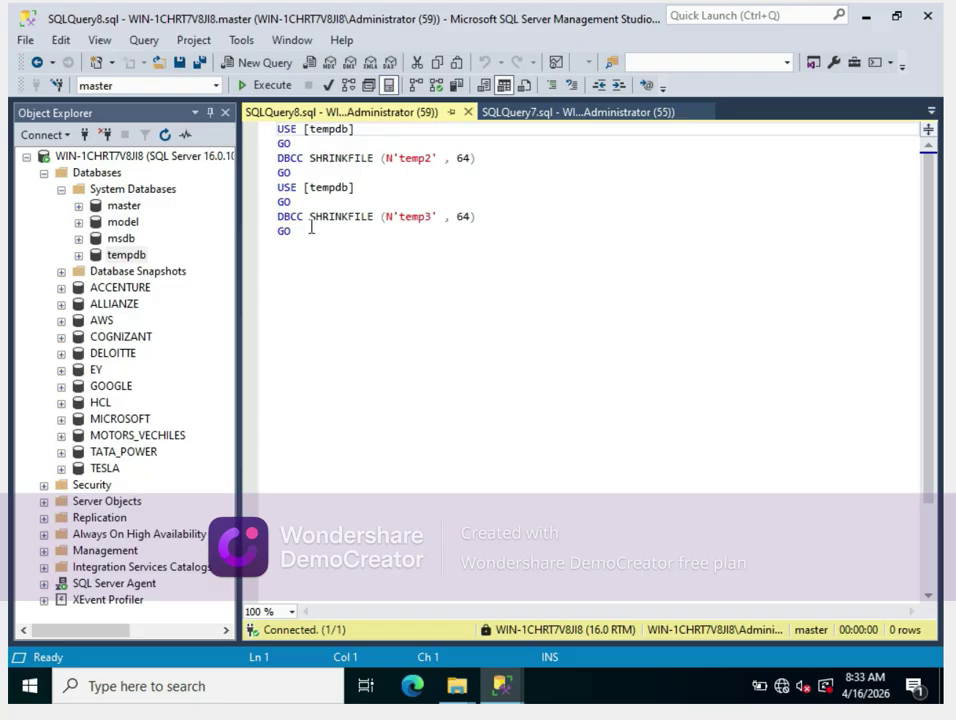
left_click(276, 90)
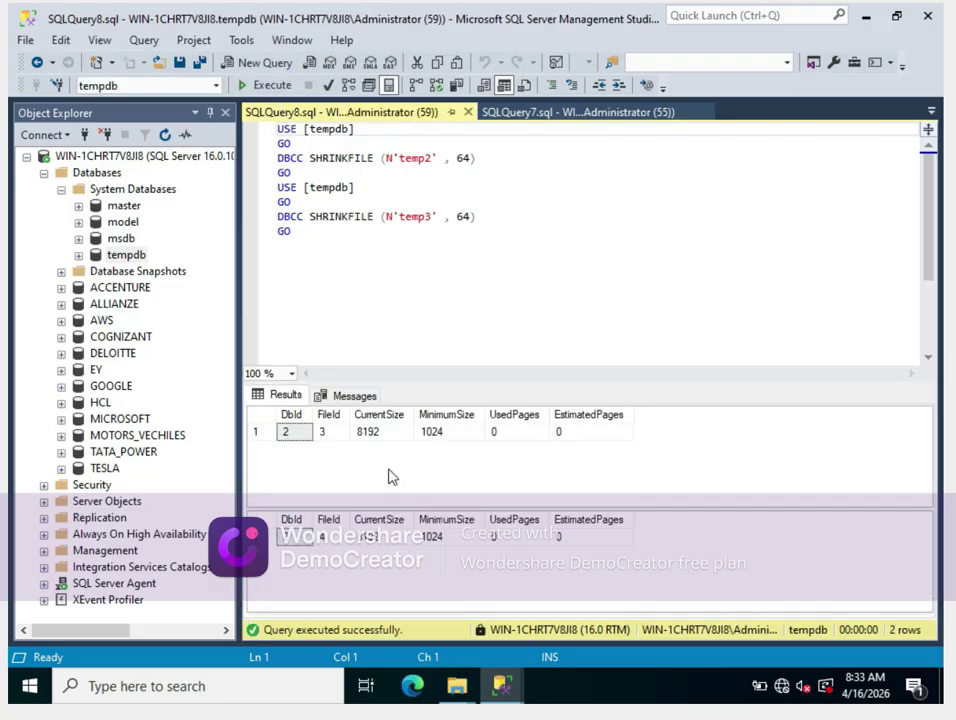
left_click(469, 111)
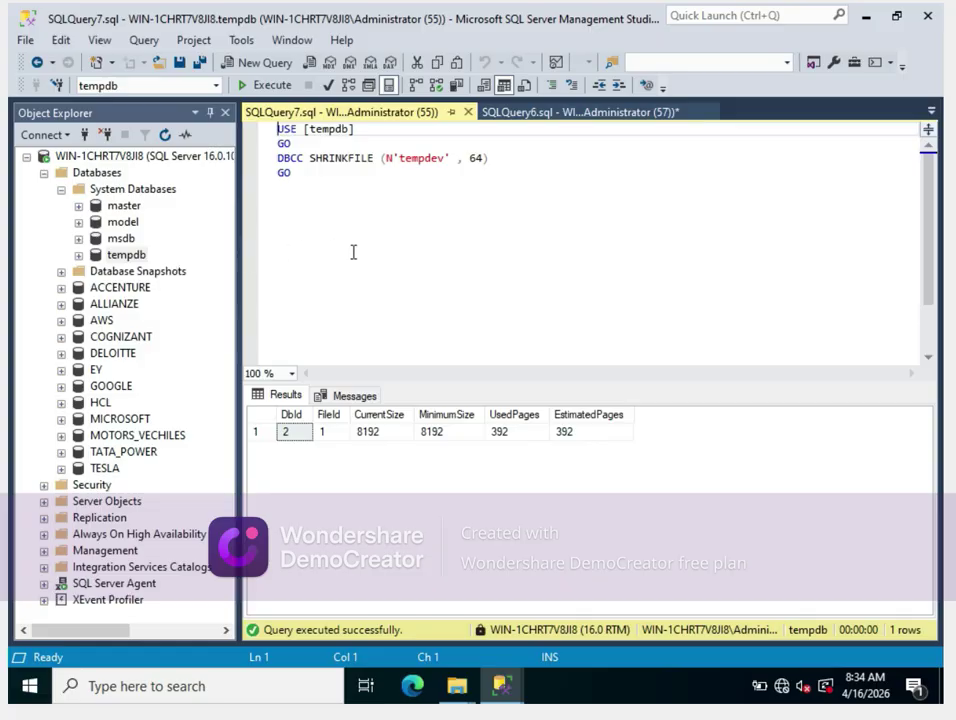
Check the sizes of the tempdb files in the database properties and dismiss the dialog without changes
left_click(119, 255)
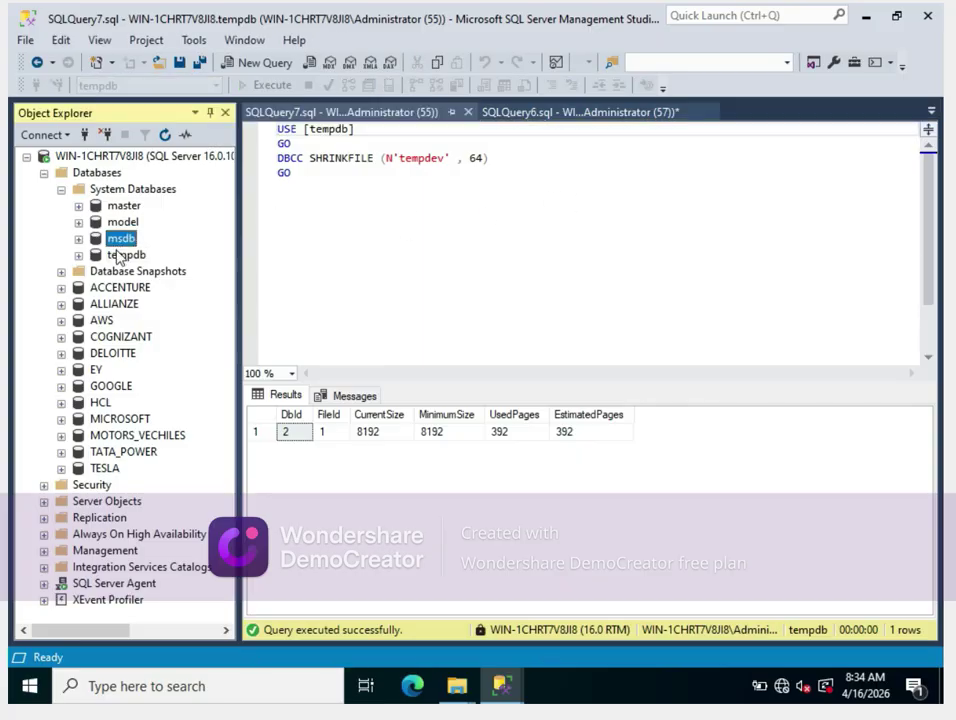
right_click(119, 255)
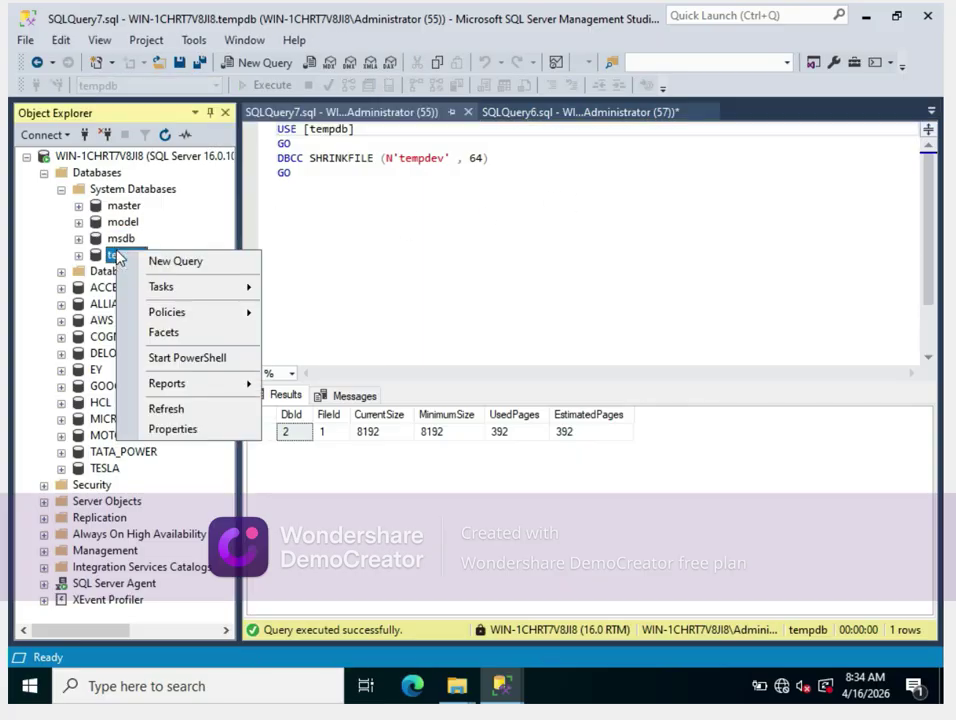
left_click(155, 428)
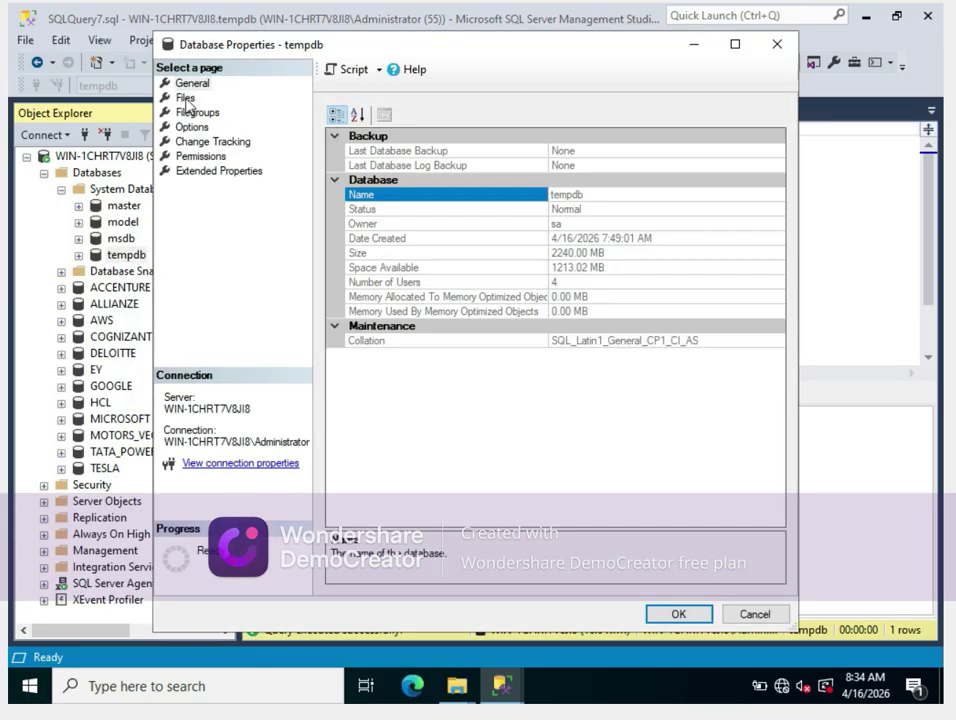
left_click(185, 99)
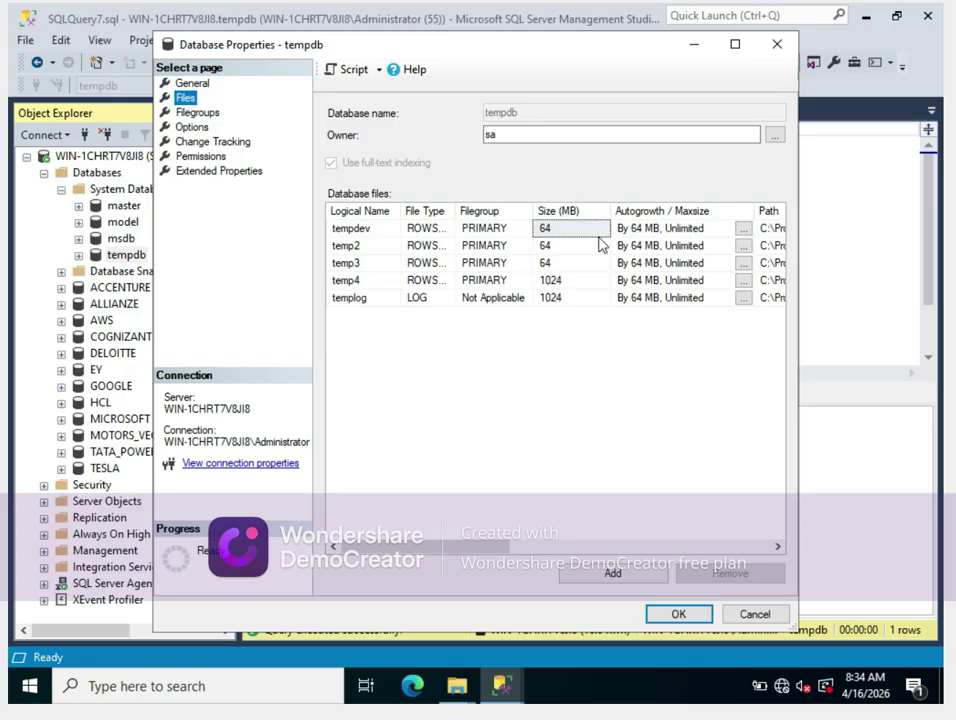
left_click(752, 616)
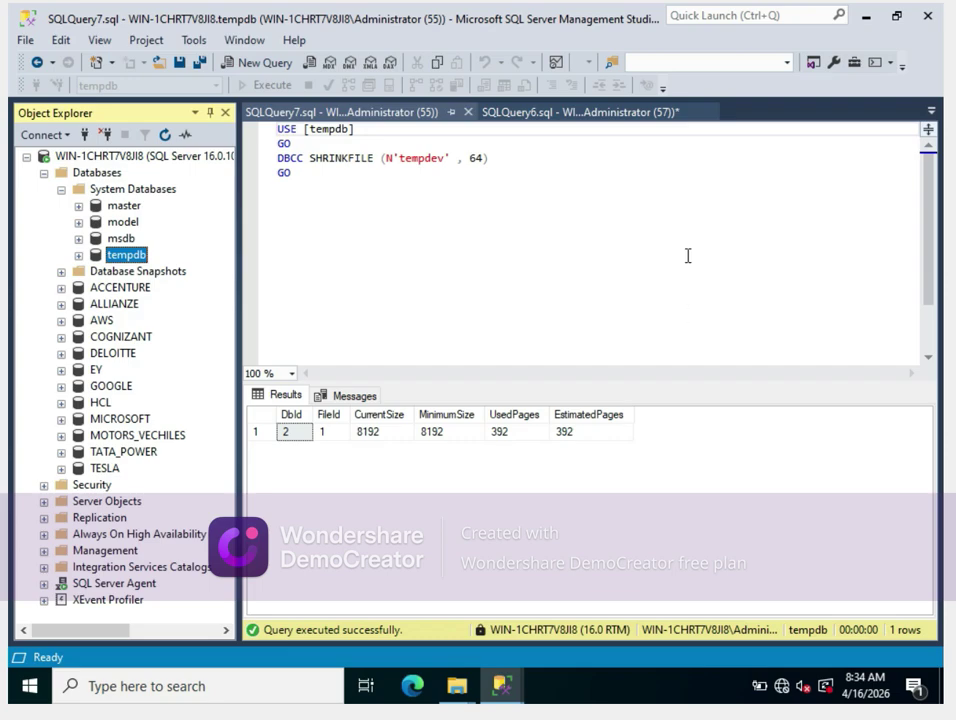
Open SQLQuery3.sql and execute only USE tempdb with exec sp_spaceused to check tempdb's space usage
left_click(930, 112)
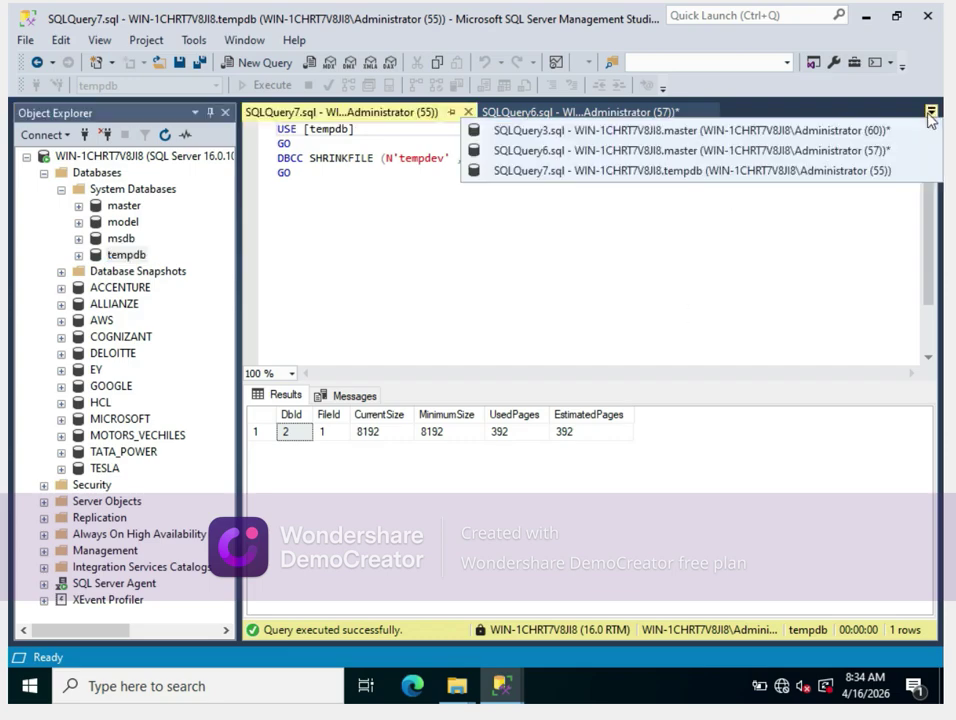
left_click(762, 132)
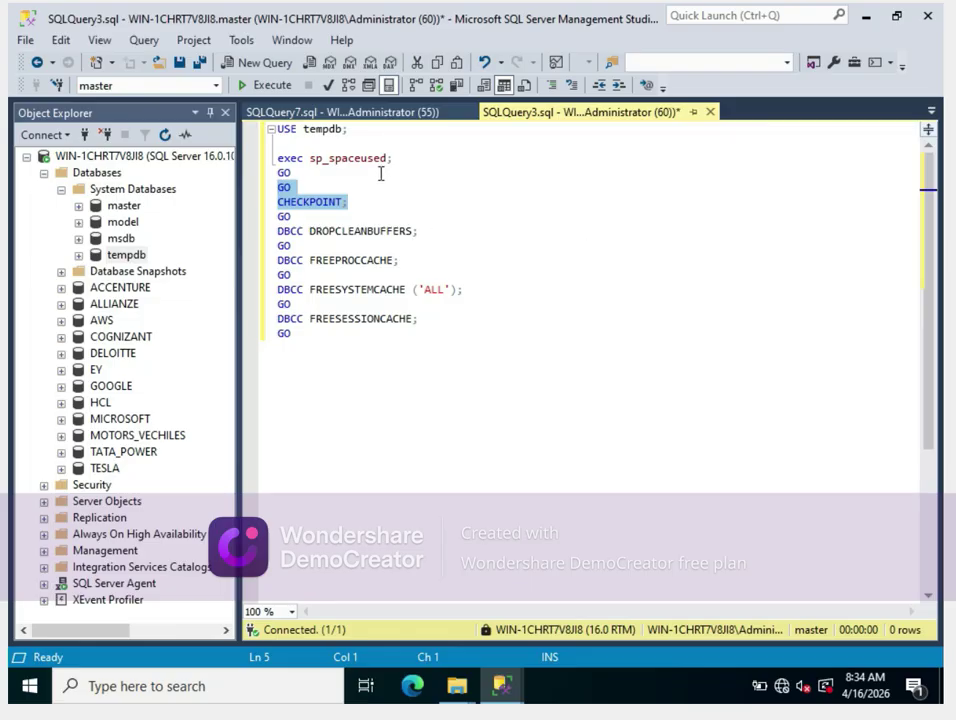
left_click_drag(411, 158, 258, 163)
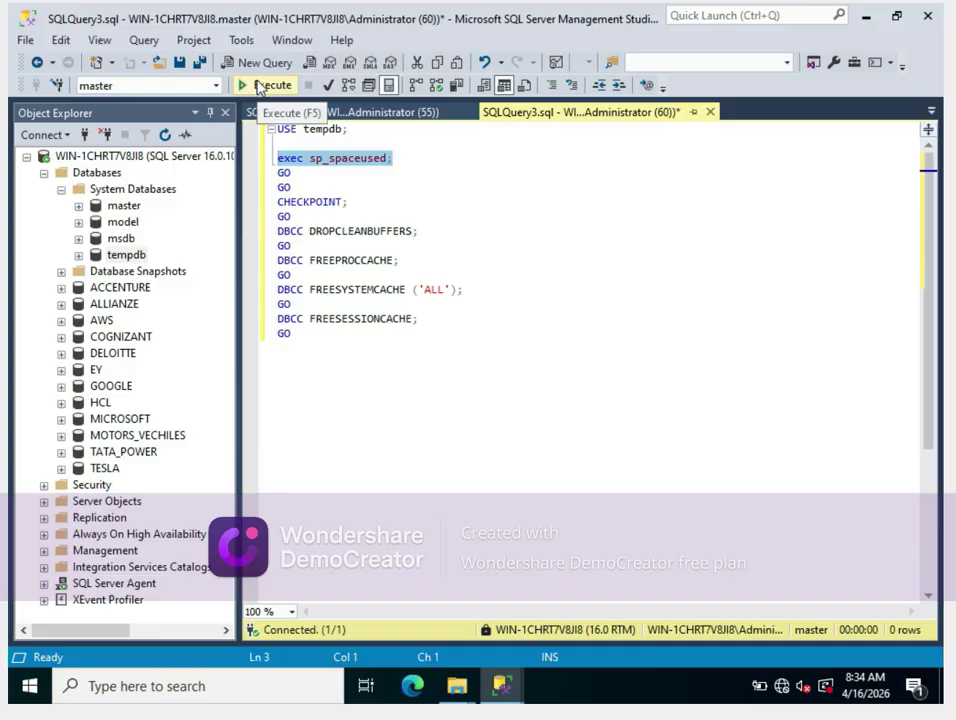
left_click_drag(416, 157, 240, 120)
left_click(268, 85)
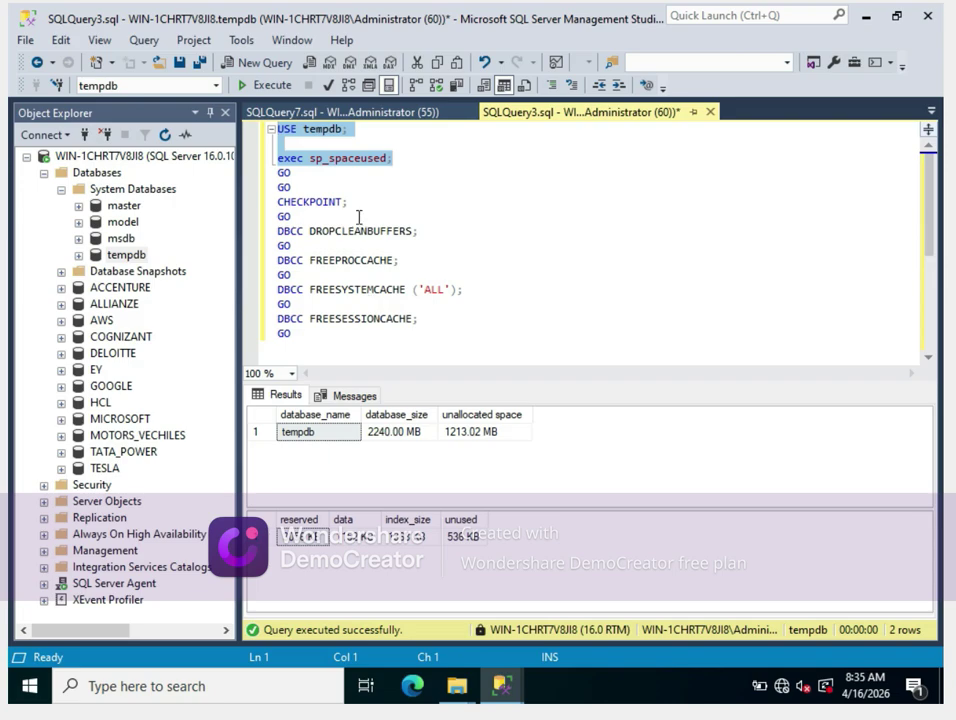
Execute only the GO and CHECKPOINT lines of SQLQuery3.sql in tempdb
left_click_drag(349, 204, 256, 188)
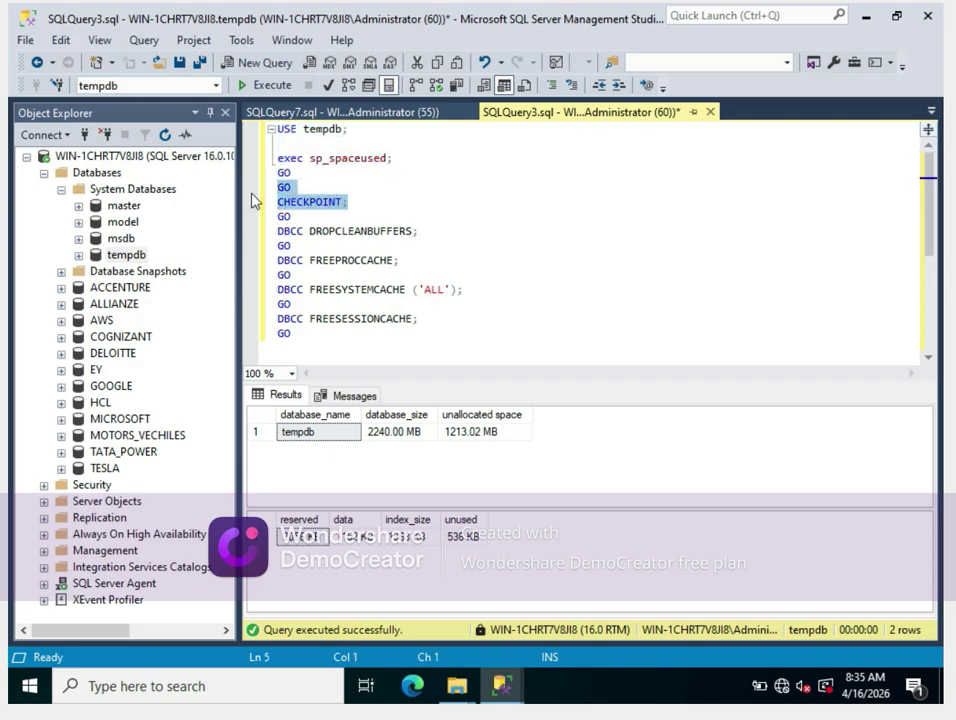
left_click(266, 85)
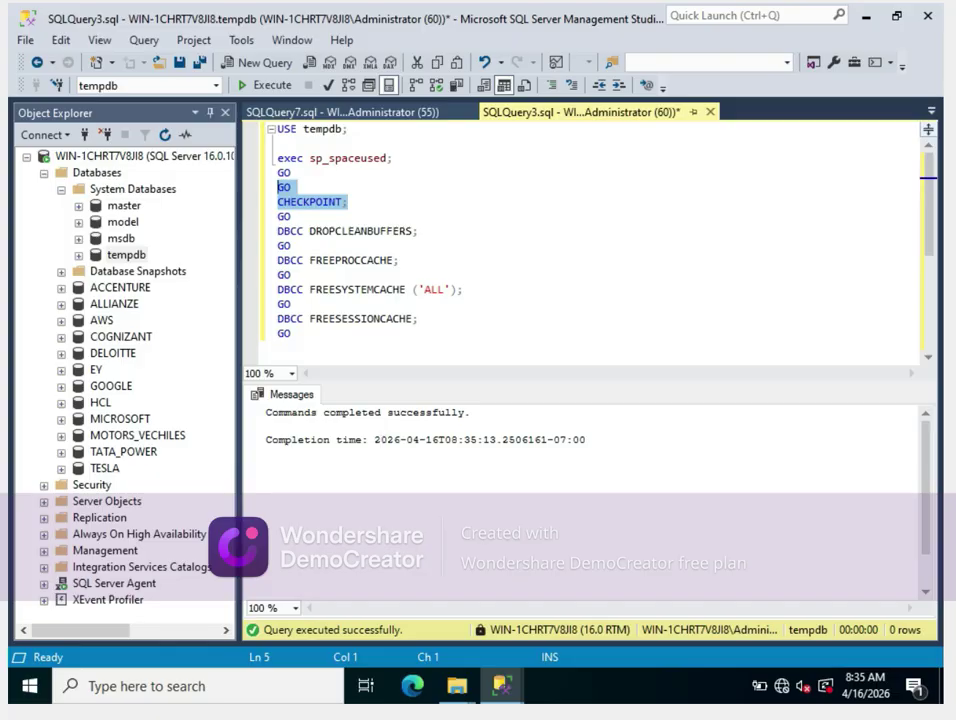
Switch to Document1 in Word and read the notes on what CHECKPOINT and the DBCC cache-clearing and SHRINKFILE commands do
mouse_move(637, 686)
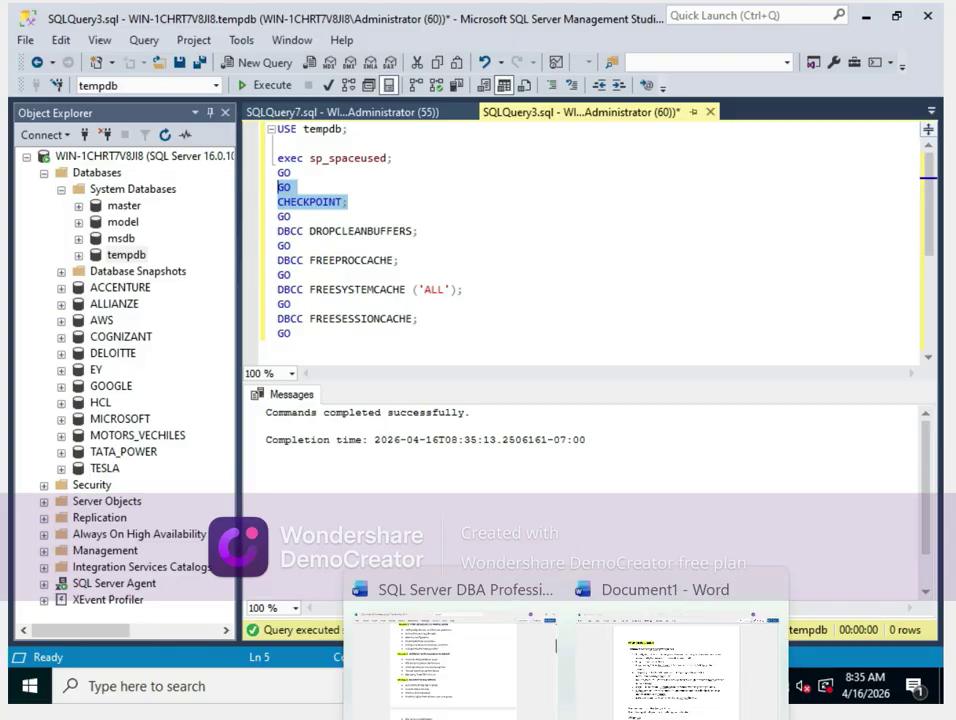
mouse_move(690, 705)
left_click(660, 662)
scroll(466, 400, "down", 8)
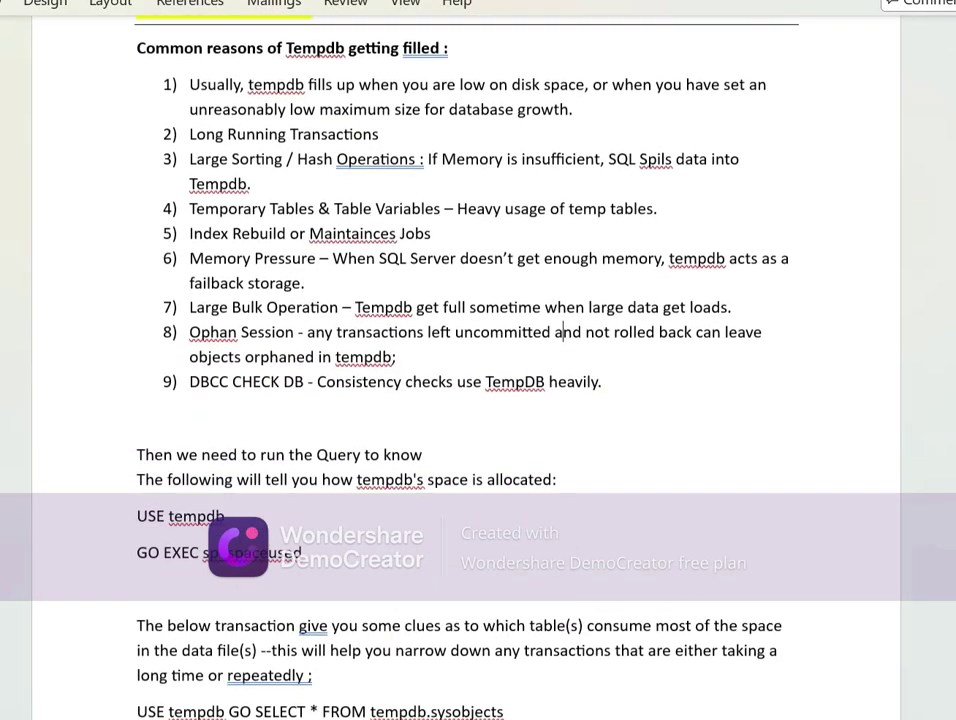
scroll(466, 400, "down", 8)
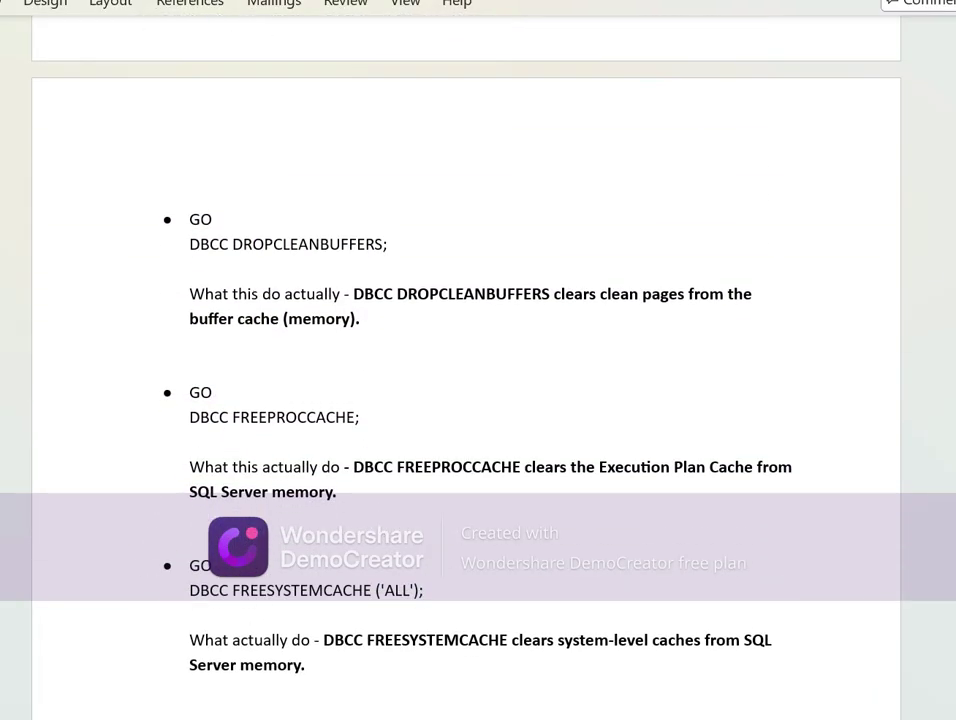
scroll(466, 400, "up", 6)
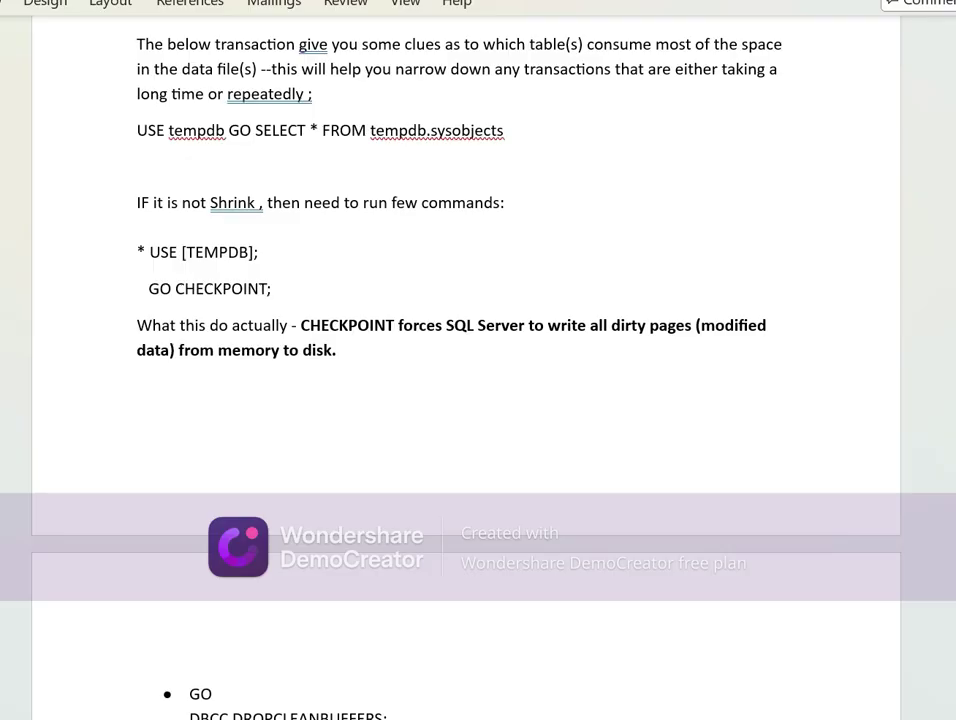
scroll(466, 400, "down", 5)
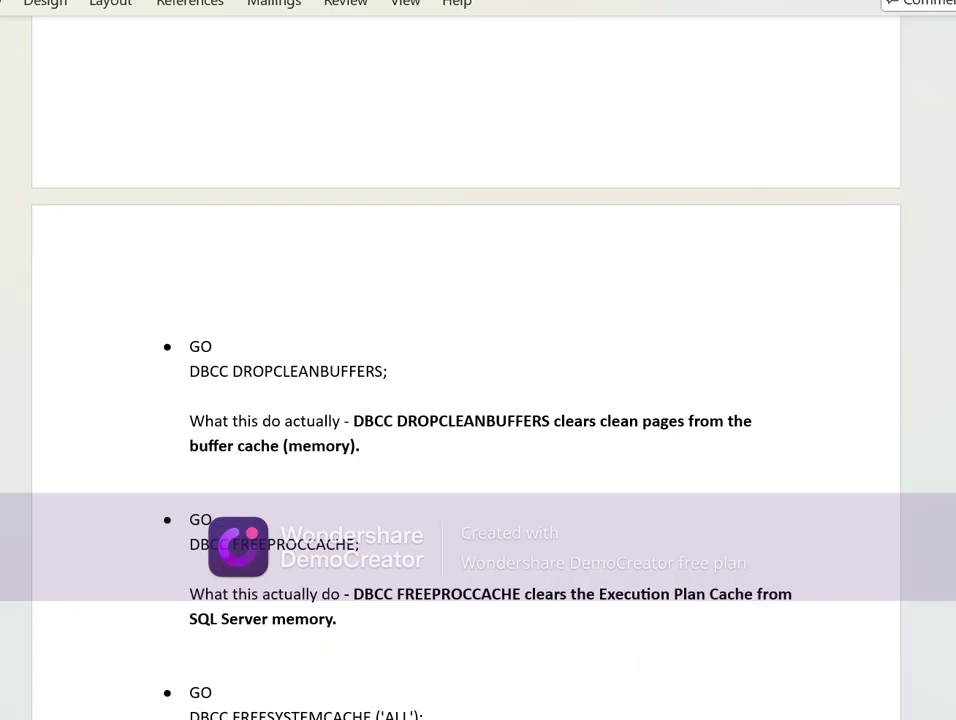
scroll(466, 400, "down", 4)
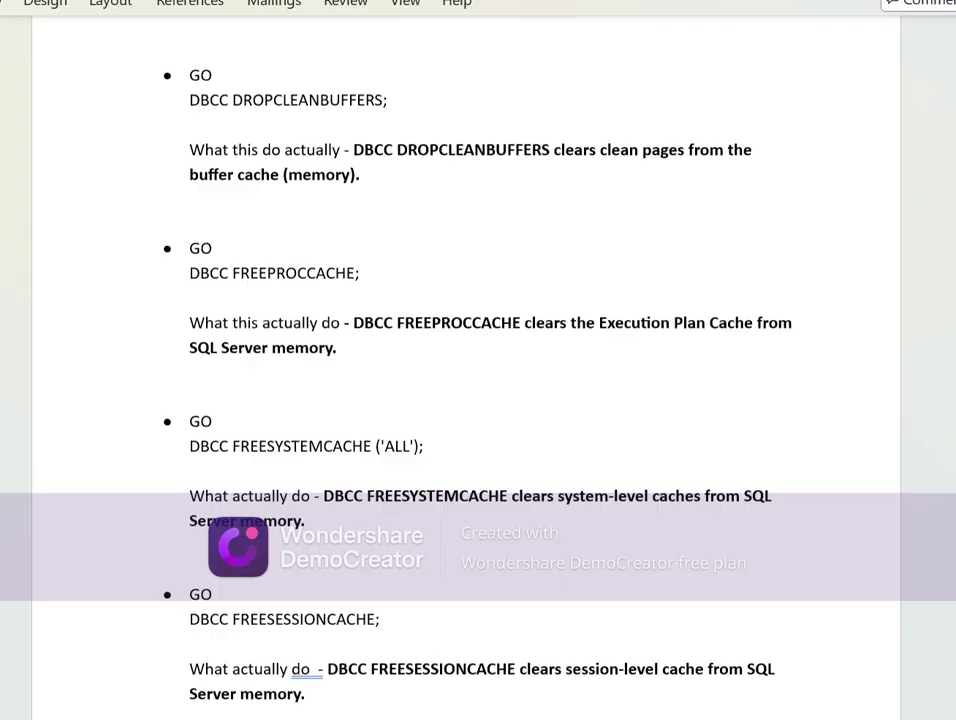
scroll(466, 360, "down", 1)
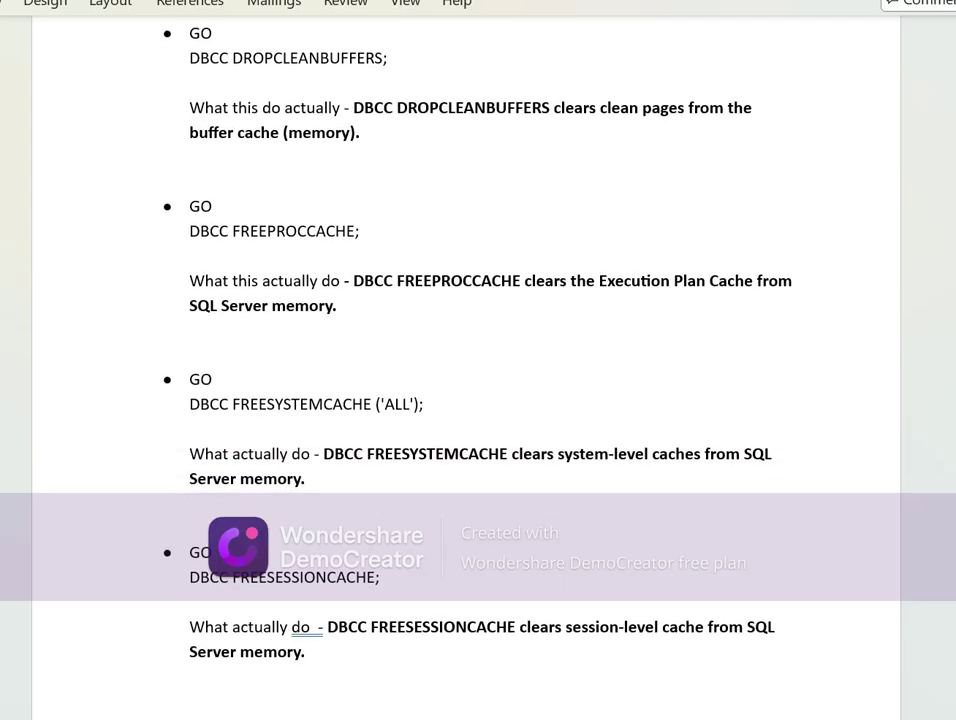
scroll(466, 360, "down", 3)
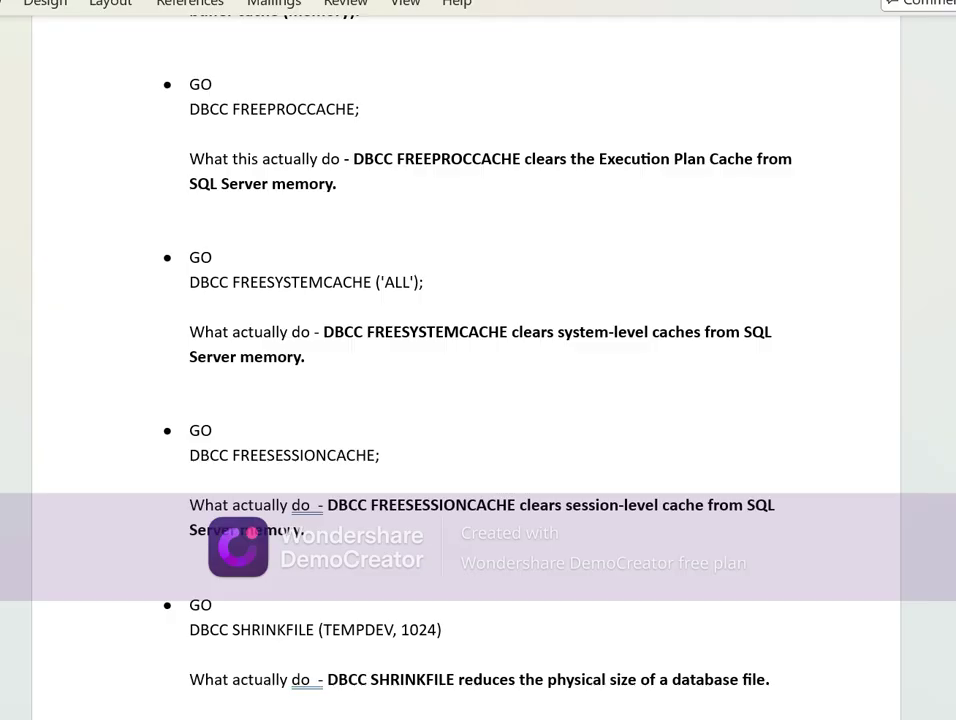
Return to SQL Server Management Studio and execute only the DBCC DROPCLEANBUFFERS, FREEPROCCACHE, FREESYSTEMCACHE ('ALL') and FREESESSIONCACHE block
left_click(660, 650)
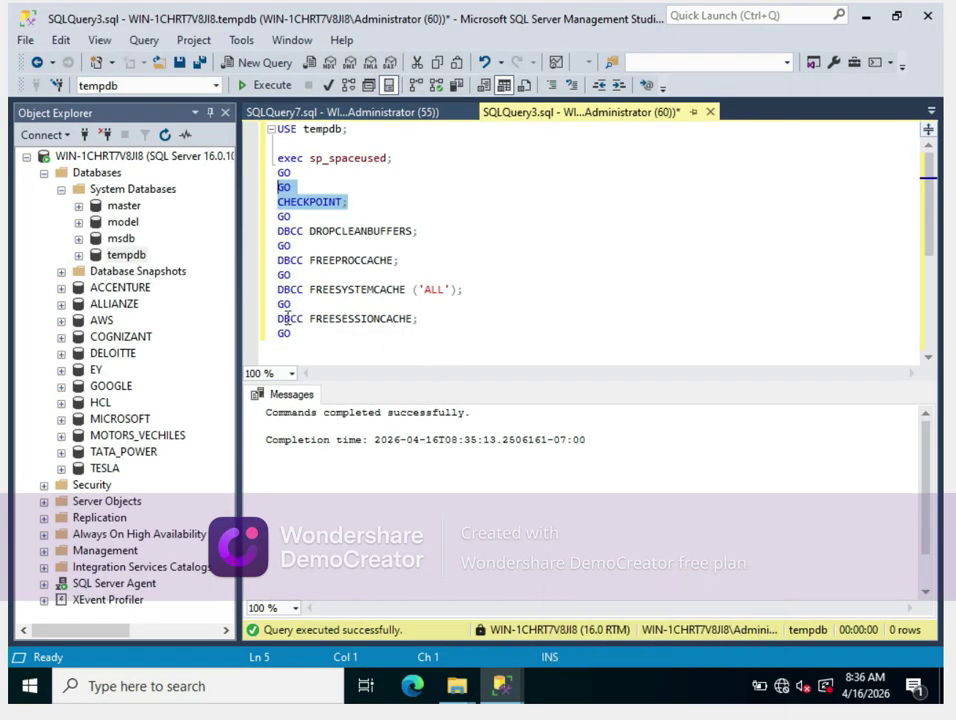
left_click_drag(298, 336, 273, 225)
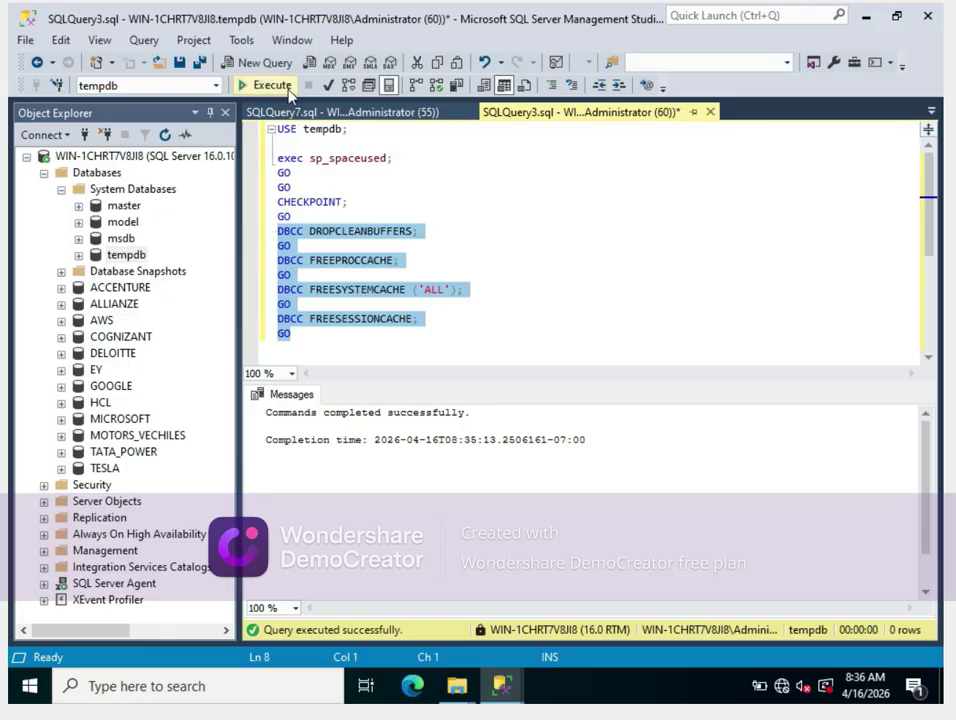
left_click(272, 86)
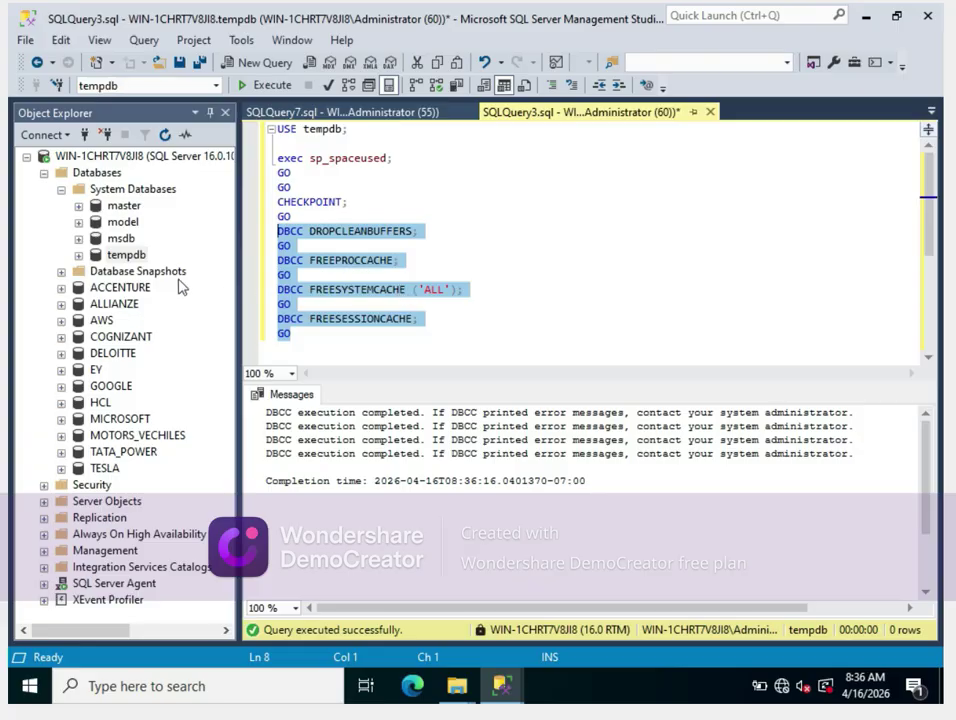
left_click(134, 258)
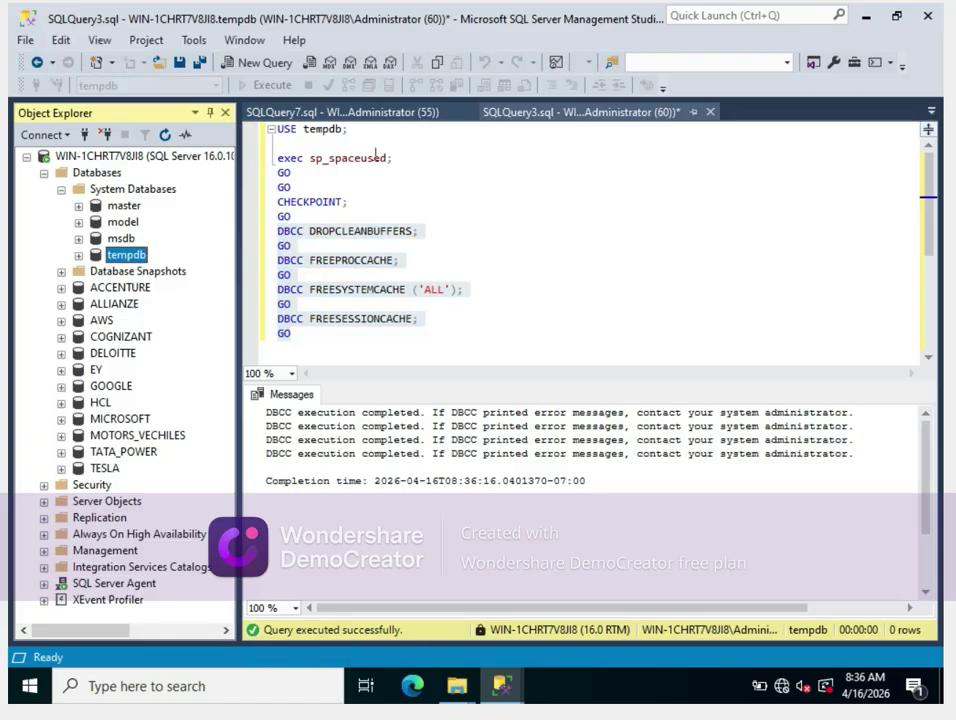
left_click(391, 118)
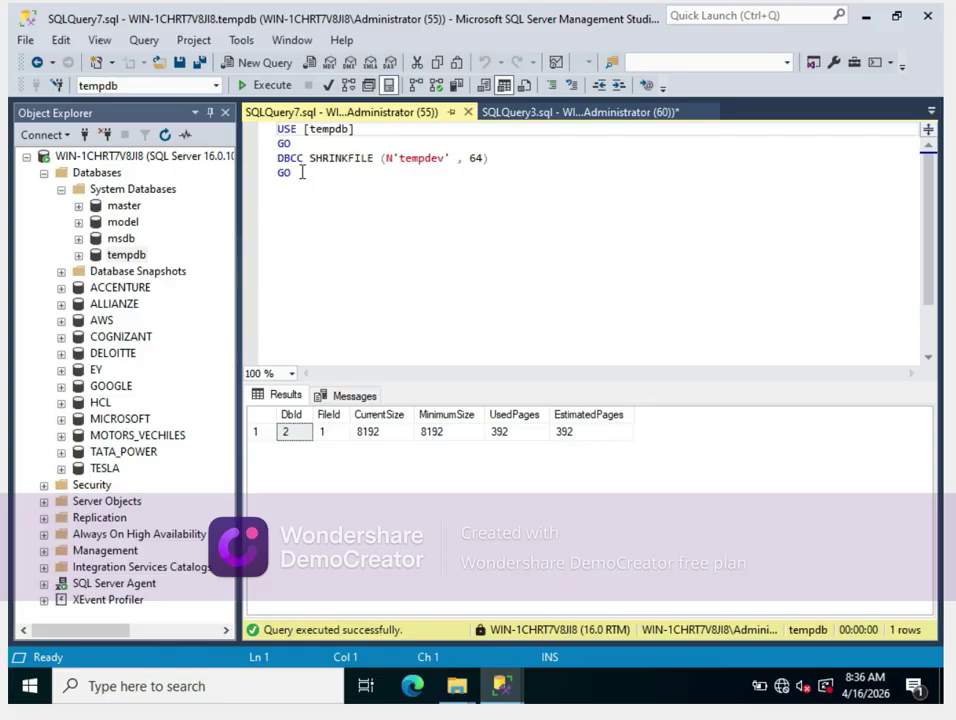
left_click(559, 116)
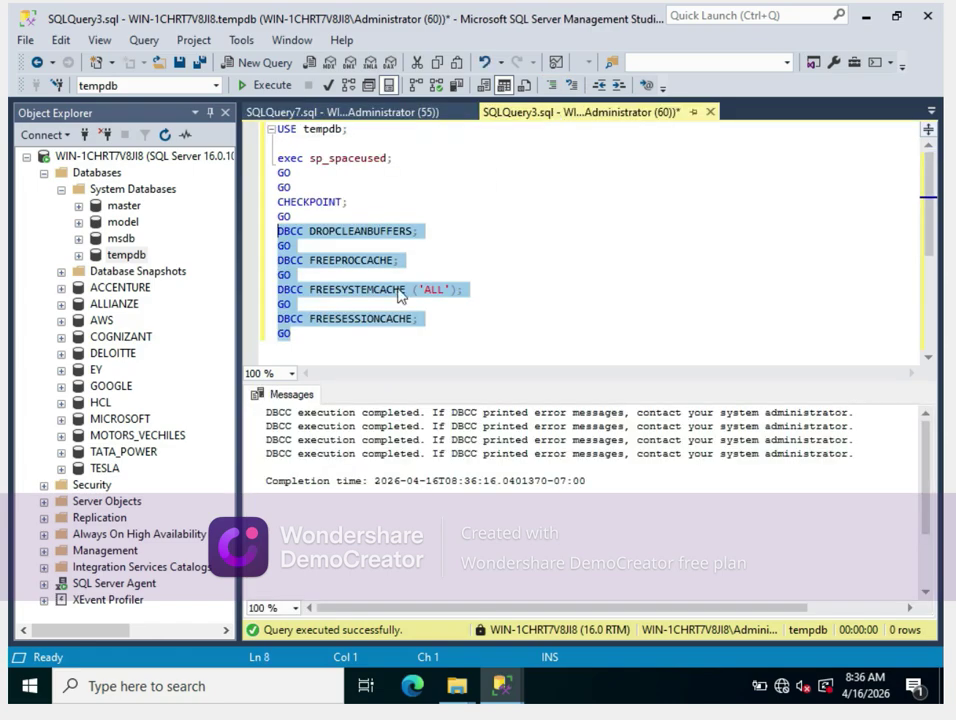